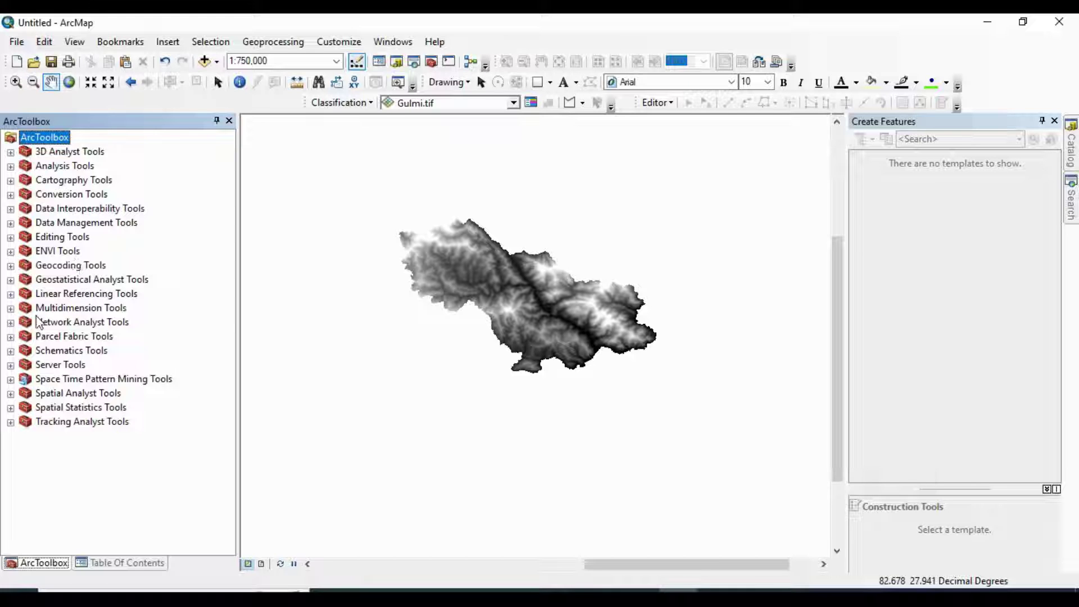
Step: Start the Fill tool from the Spatial Analyst hydrology tools with Gulmi.tif as the input surface raster
left_click(11, 393)
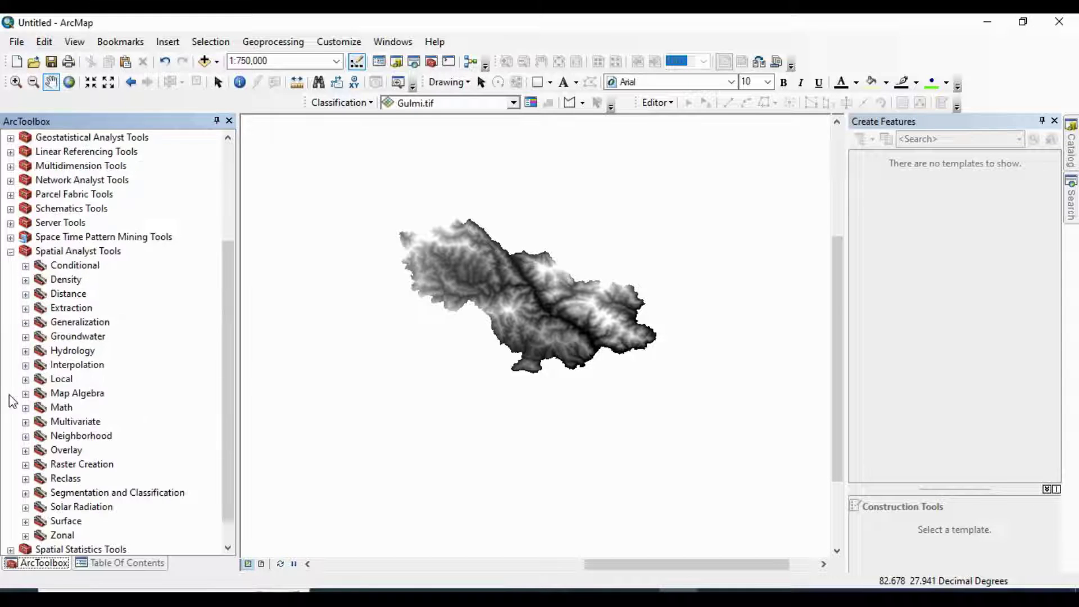
left_click(25, 336)
left_click(25, 337)
left_click(25, 351)
left_click(72, 379)
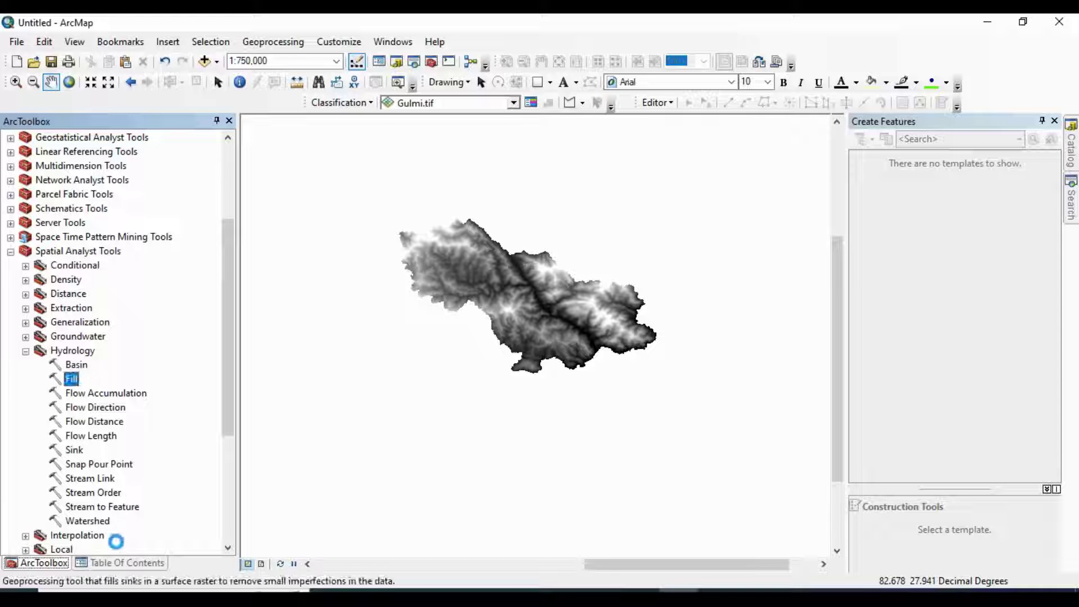
left_click(128, 563)
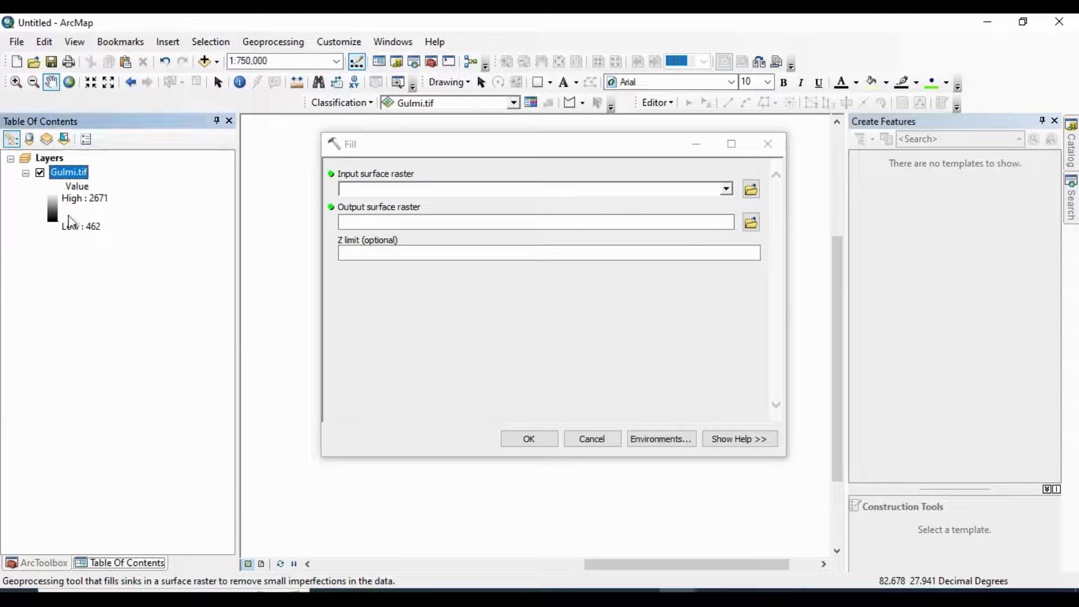
left_click_drag(72, 173, 382, 193)
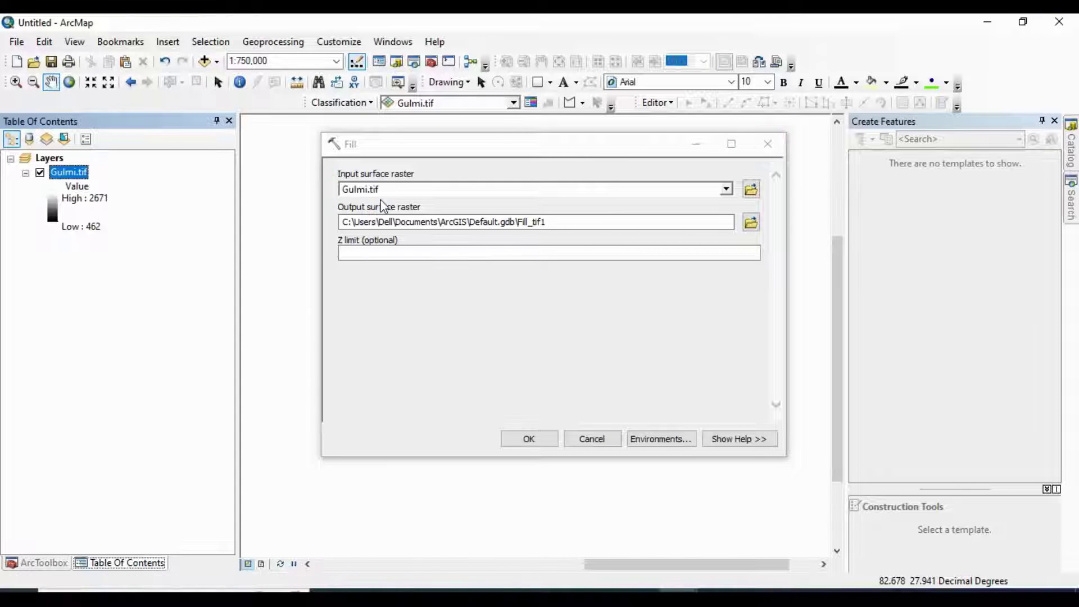
Step: Save the filled surface as fill.tif in the Flood susceptibility mapping folder and run Fill
left_click(751, 223)
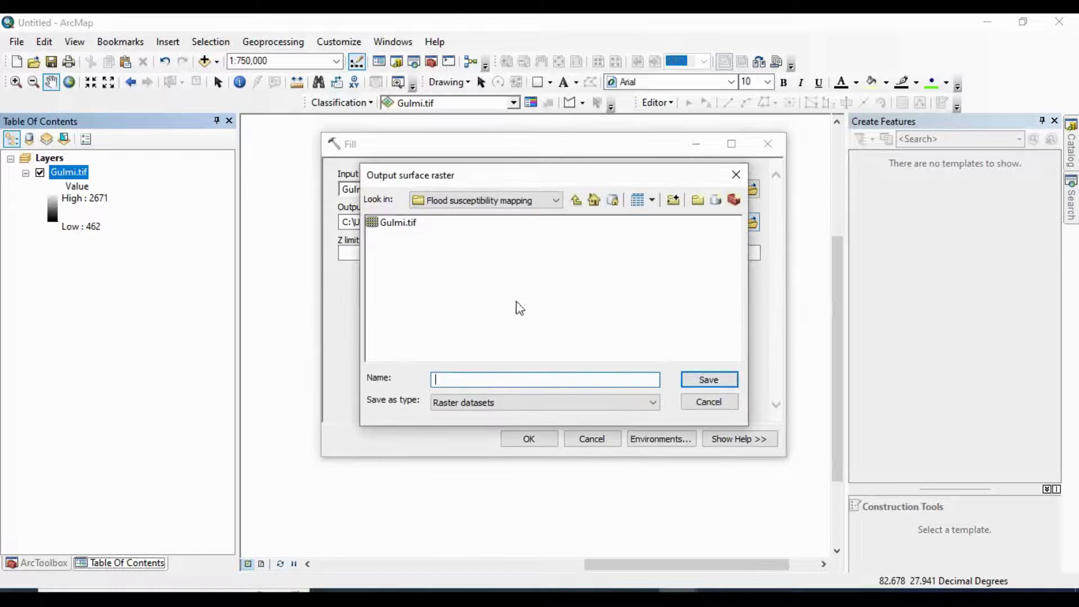
type("fill.tif")
left_click(697, 384)
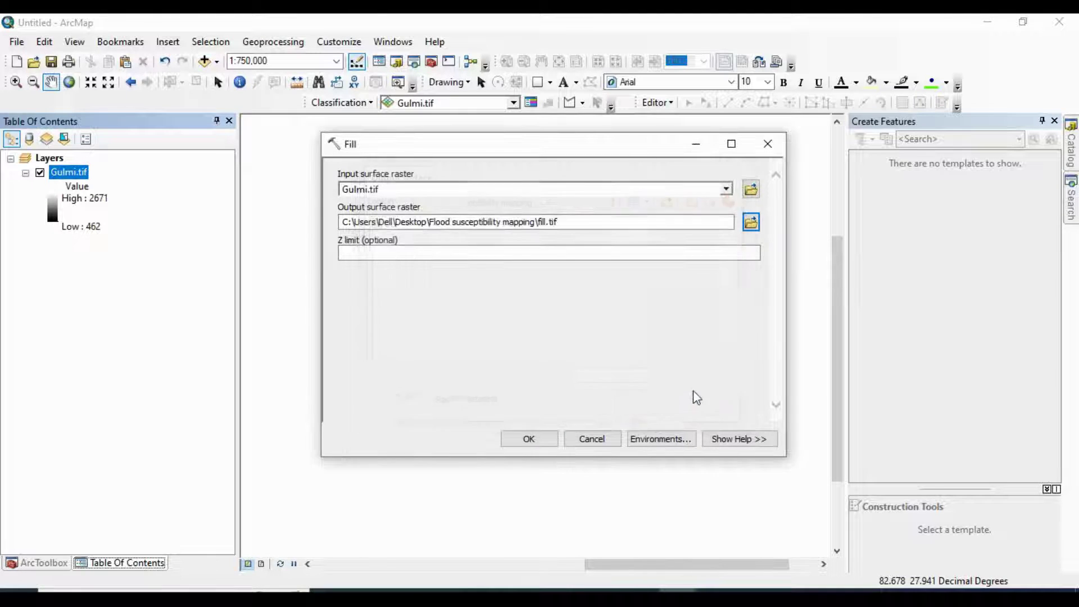
left_click(544, 444)
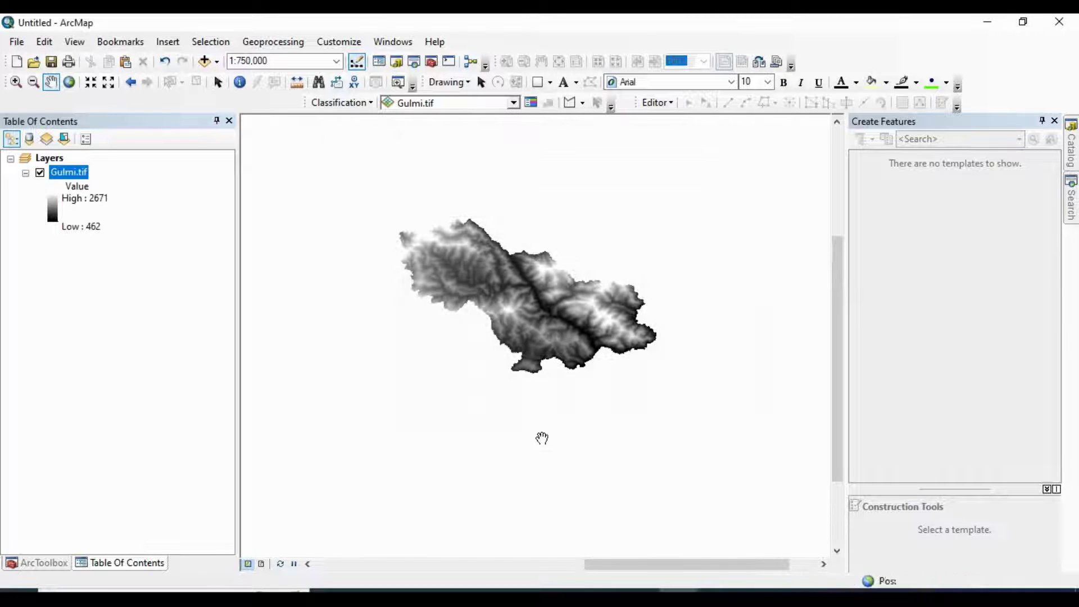
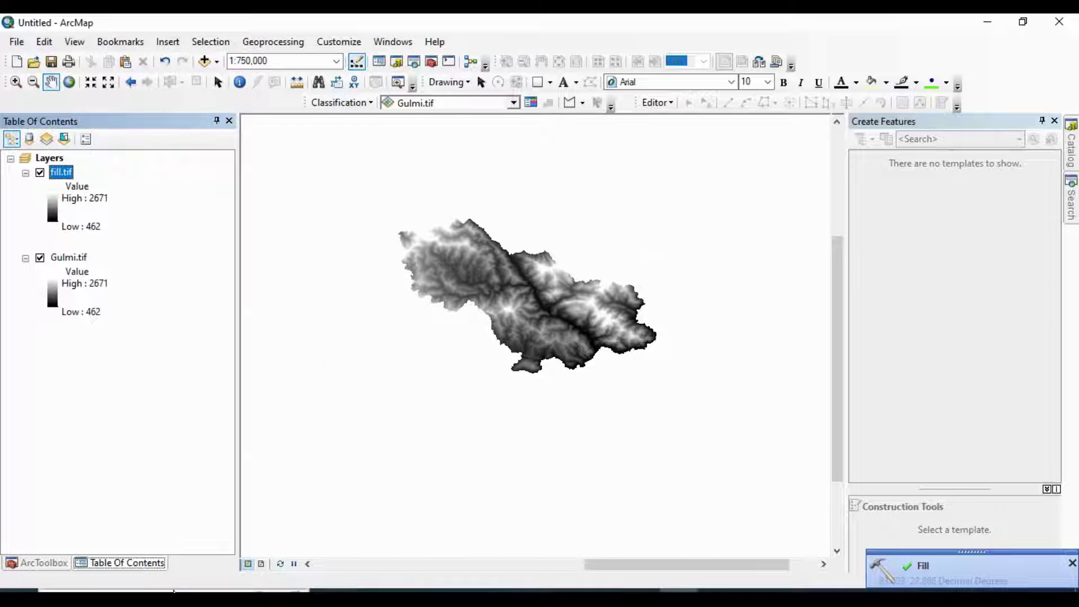
Step: Start the Flow Direction tool with Gulmi.tif as the input surface raster
left_click(54, 564)
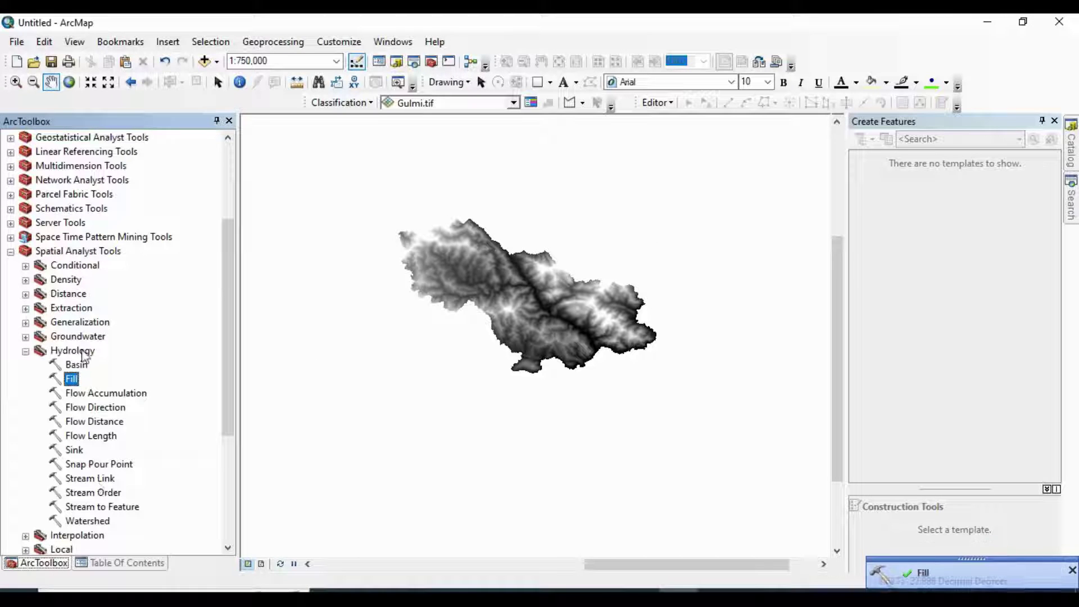
double_click(106, 408)
left_click(120, 563)
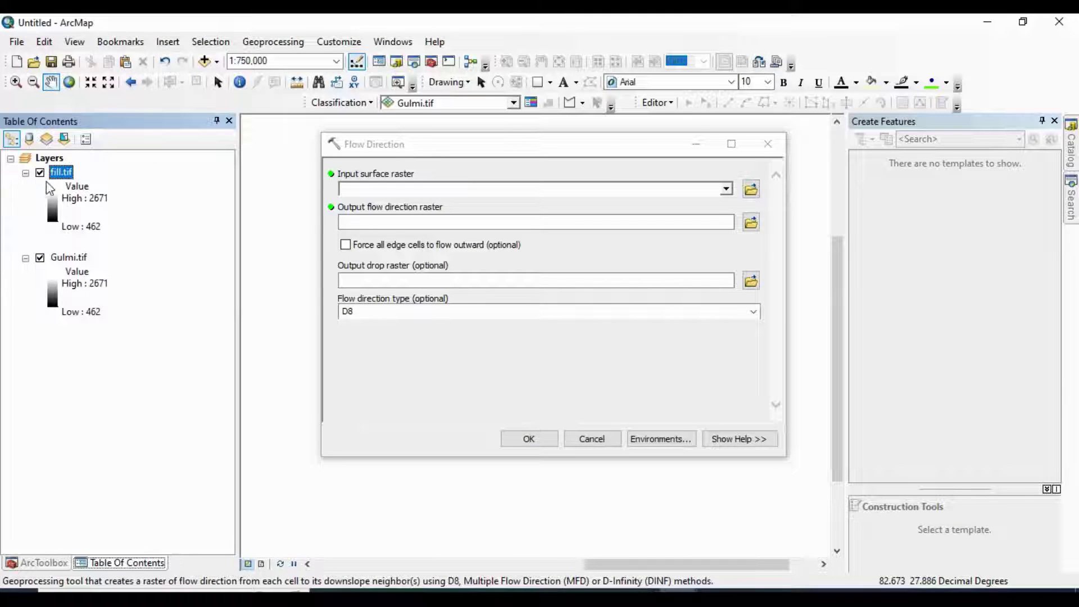
left_click_drag(69, 257, 413, 186)
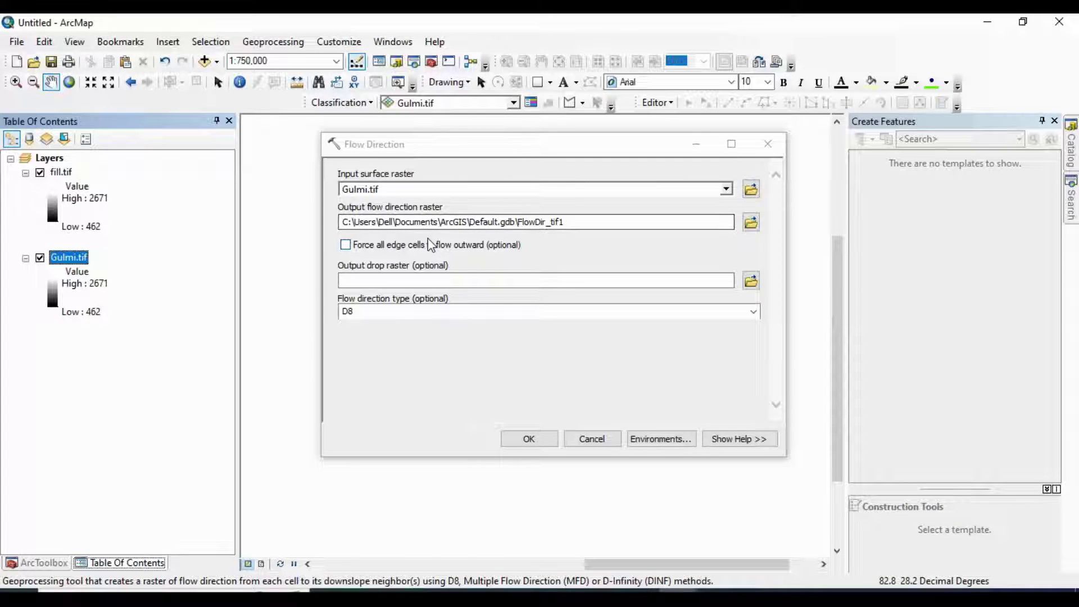
Step: Name the output flow direction raster flowdir.tif in the Flood susceptibility mapping folder and run Flow Direction
left_click(751, 222)
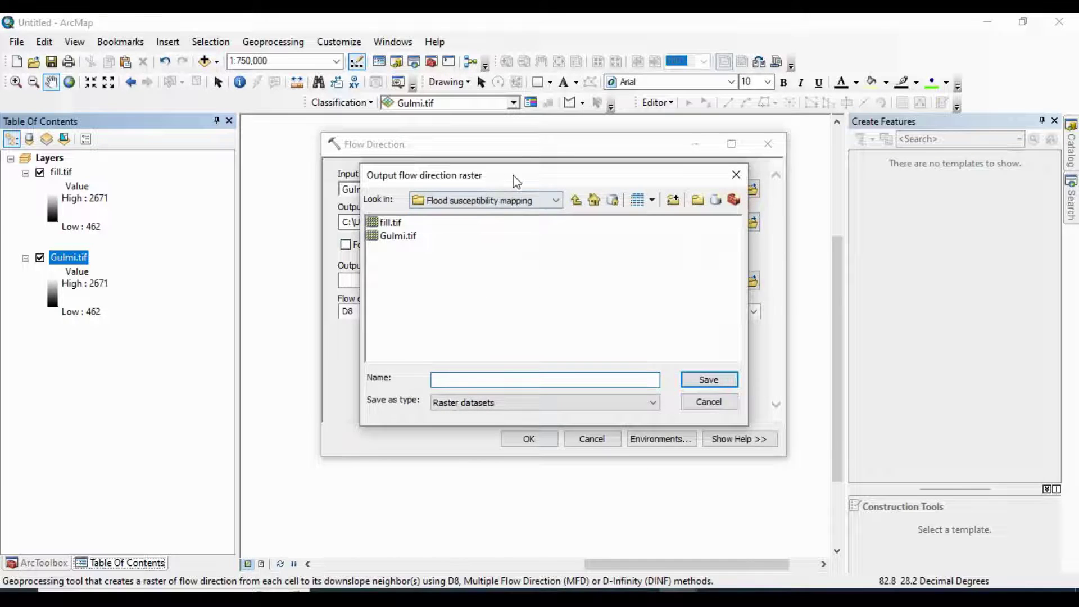
left_click_drag(513, 179, 620, 186)
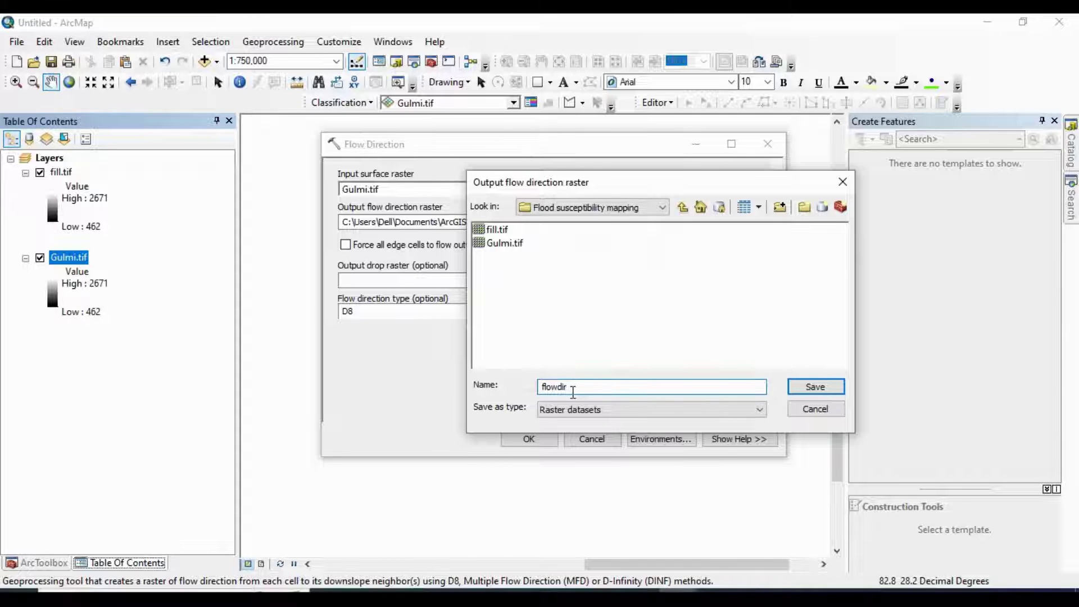
type("f")
key("Return")
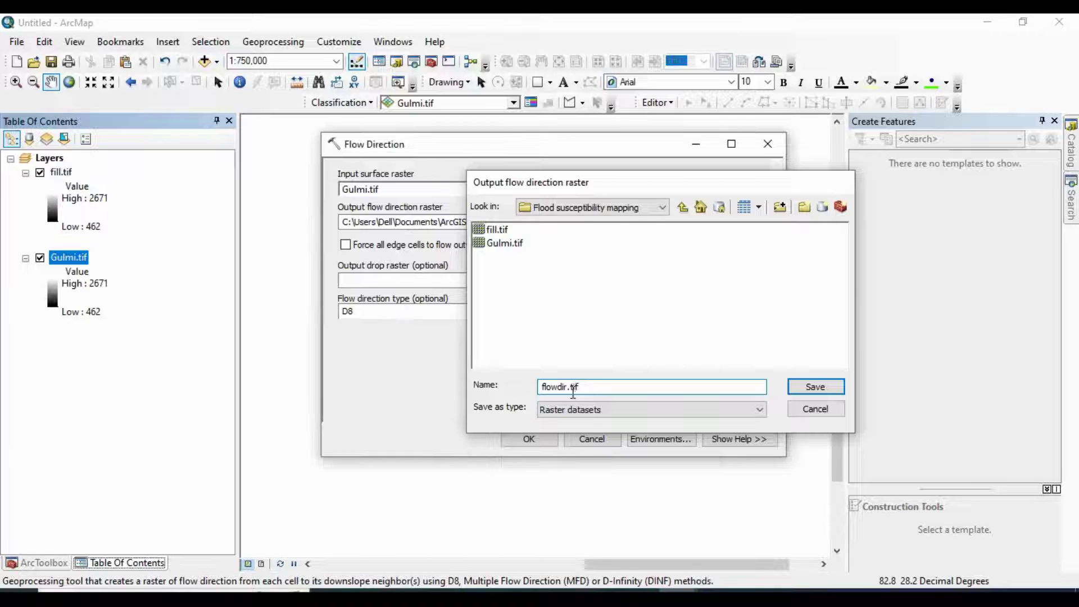
left_click(532, 439)
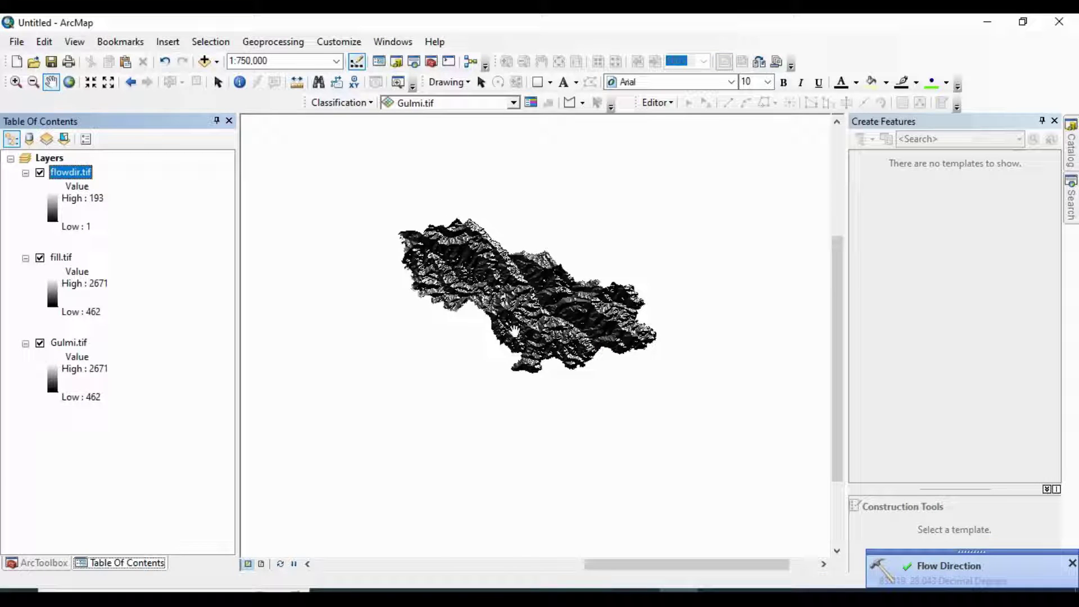
Step: Start the Flow Accumulation tool with flowdir.tif as the input flow direction raster
left_click(44, 564)
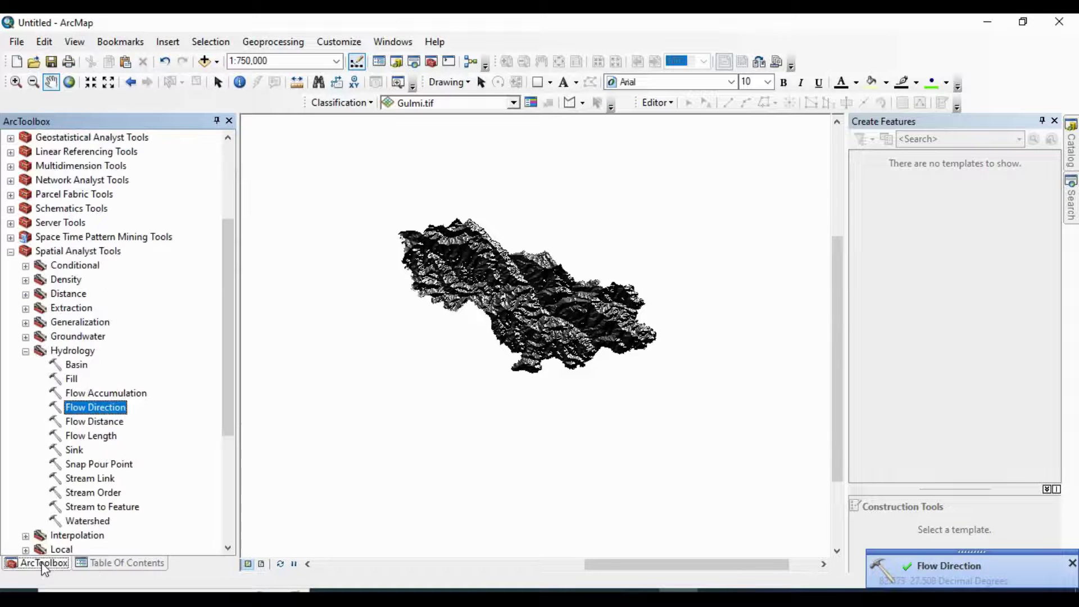
double_click(110, 394)
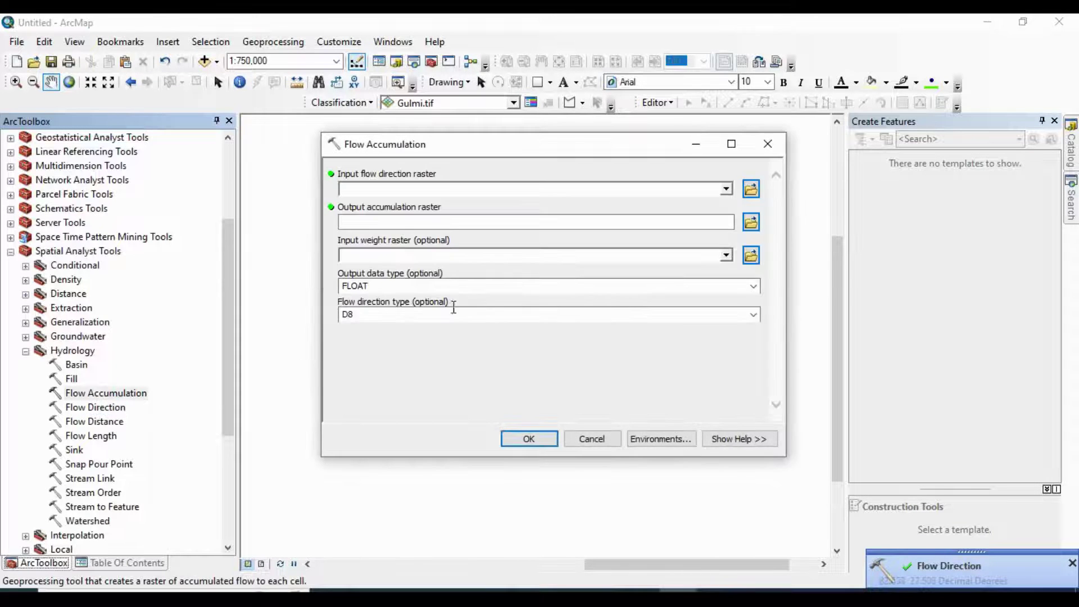
left_click(152, 564)
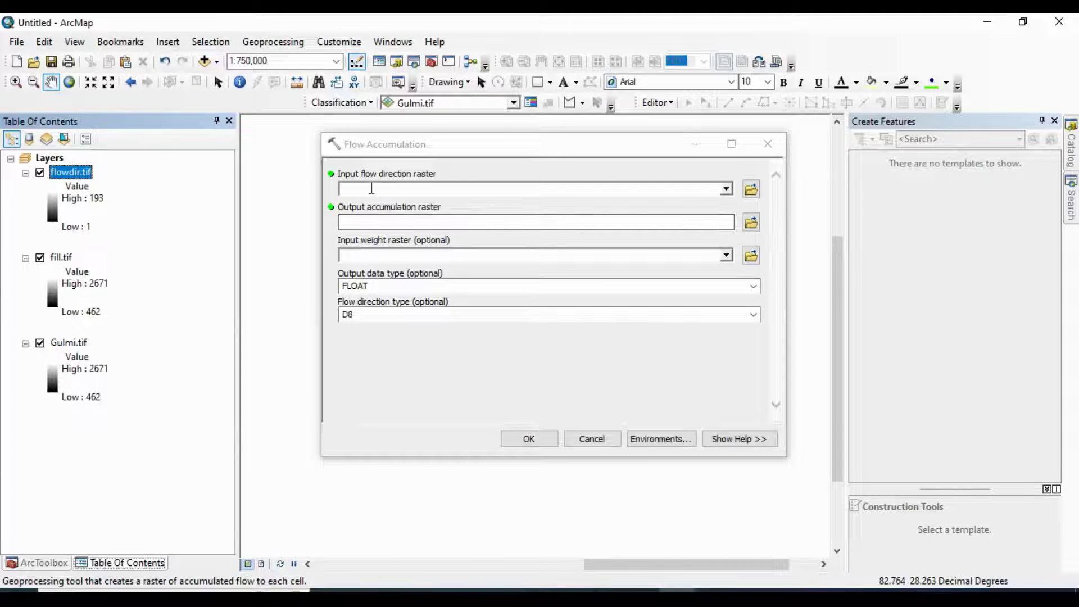
left_click_drag(65, 172, 404, 189)
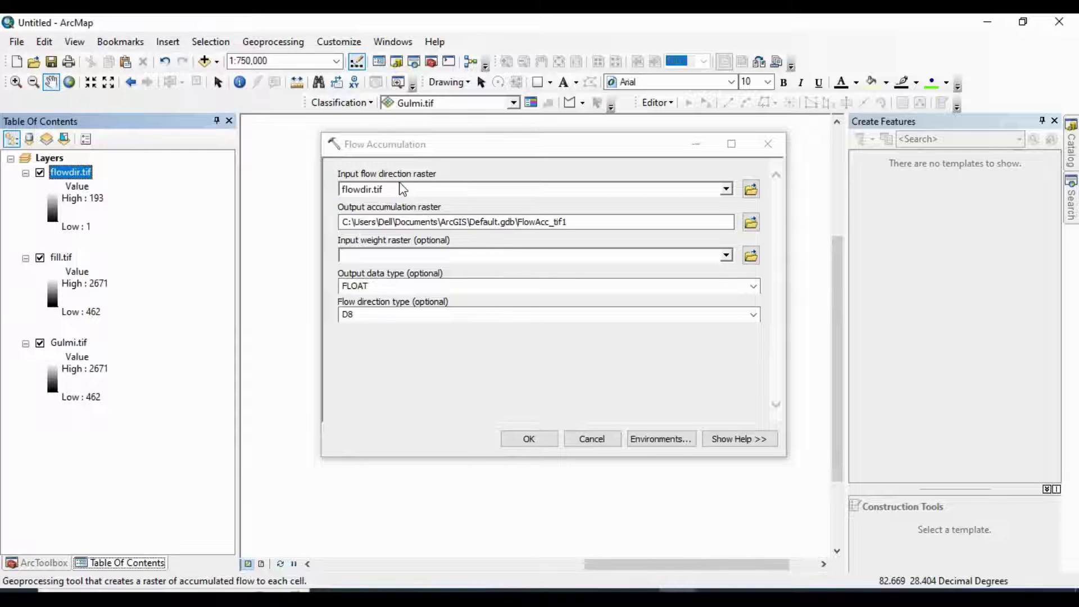
Step: Name the output accumulation raster flowacc.tif in the Flood susceptibility mapping folder and run Flow Accumulation
left_click(752, 223)
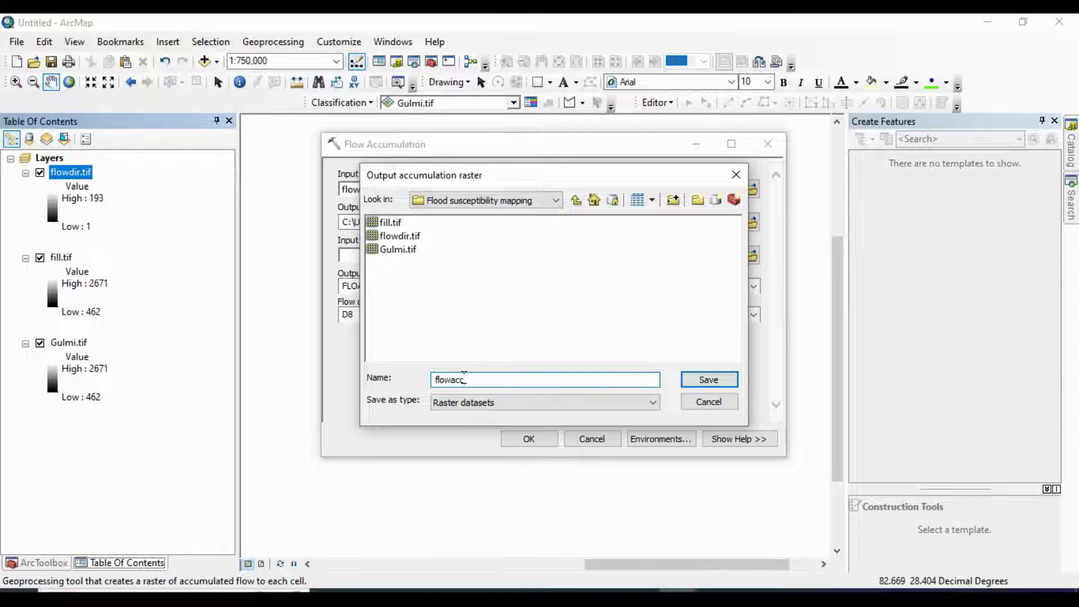
type("flowacc.tif")
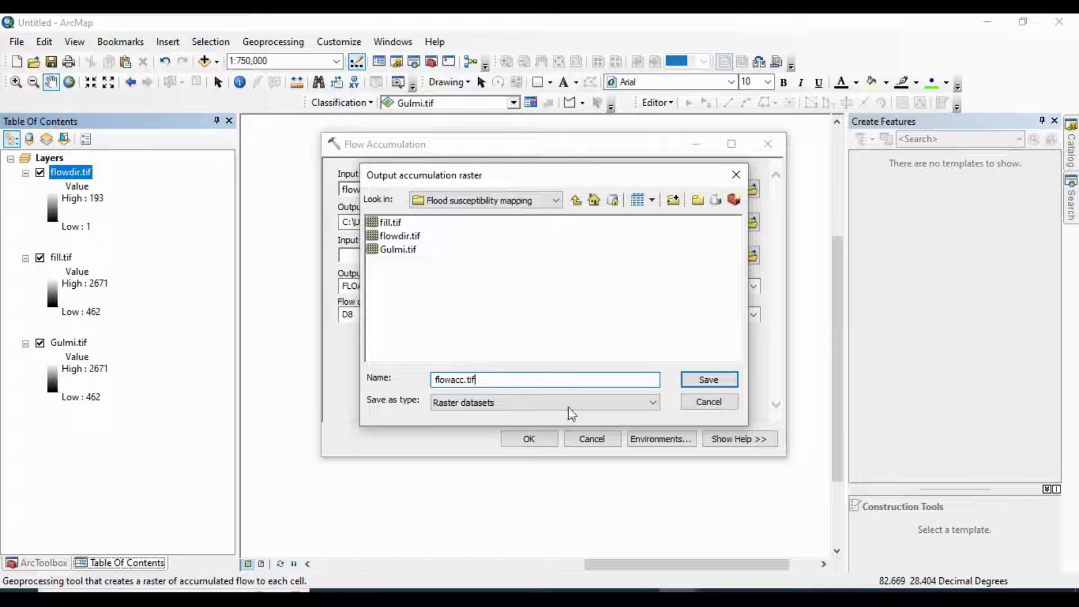
left_click(708, 380)
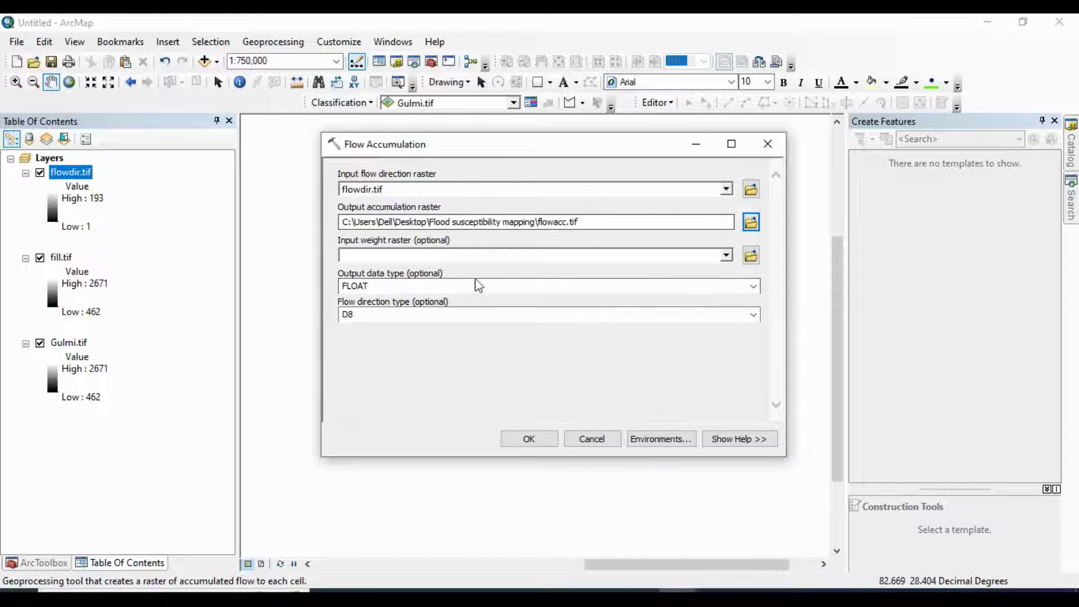
left_click(521, 439)
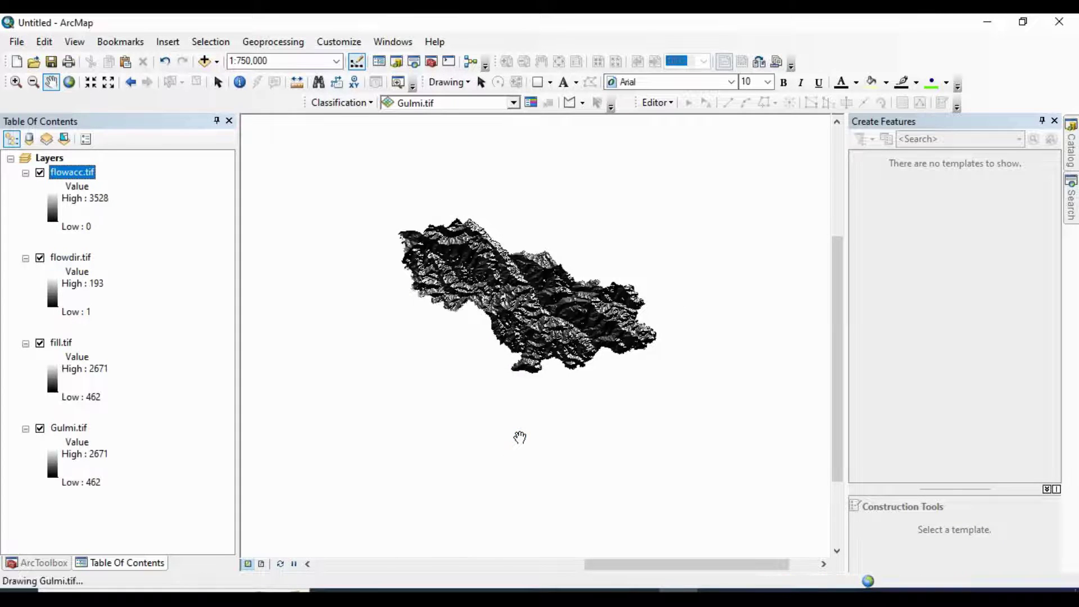
scroll(539, 315, "up", 3)
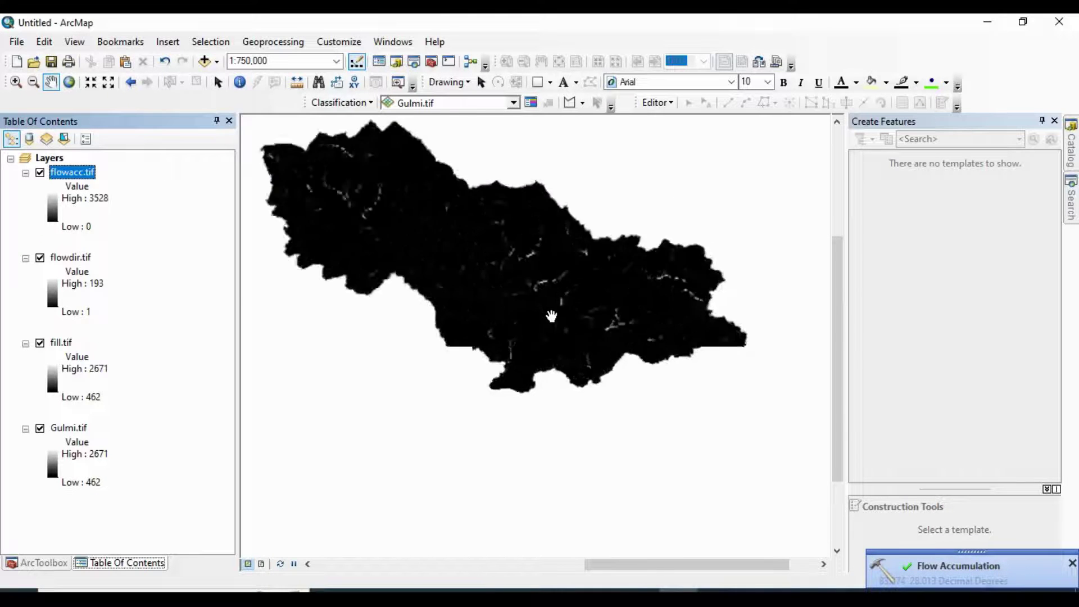
scroll(541, 309, "down", 3)
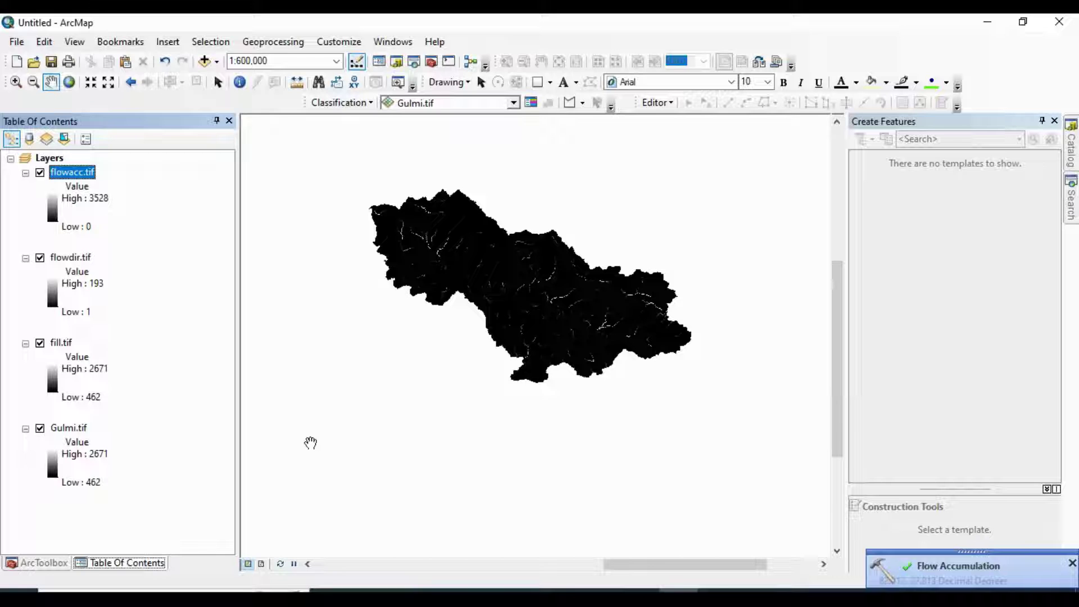
Step: Start the Slope tool from the Spatial Analyst surface tools with Gulmi.tif as the input raster
left_click(66, 565)
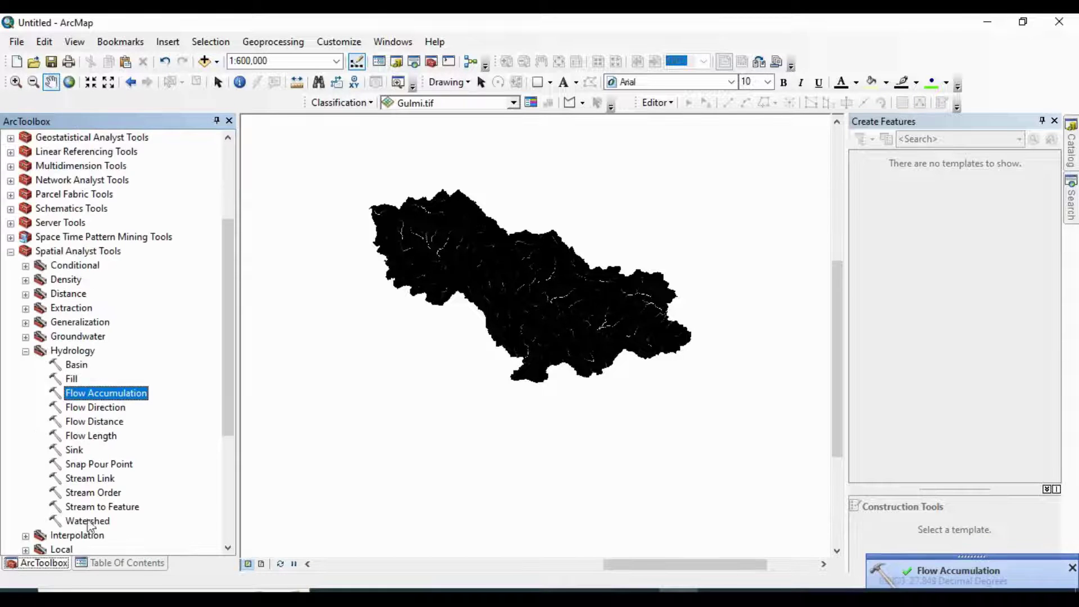
left_click(25, 351)
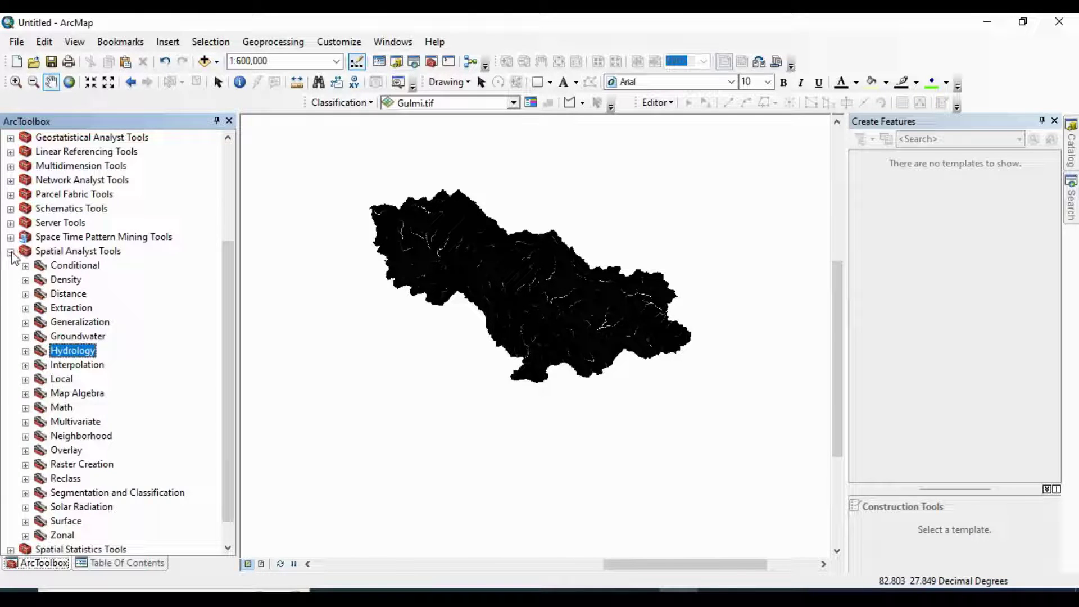
left_click(10, 252)
left_click(10, 393)
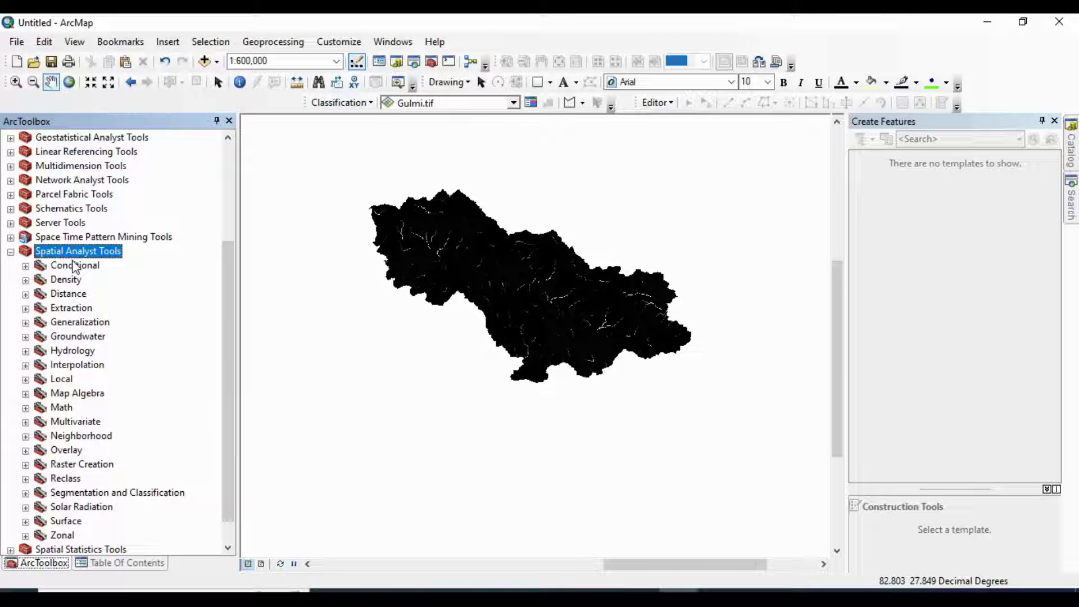
left_click(26, 522)
scroll(87, 450, "down", 1)
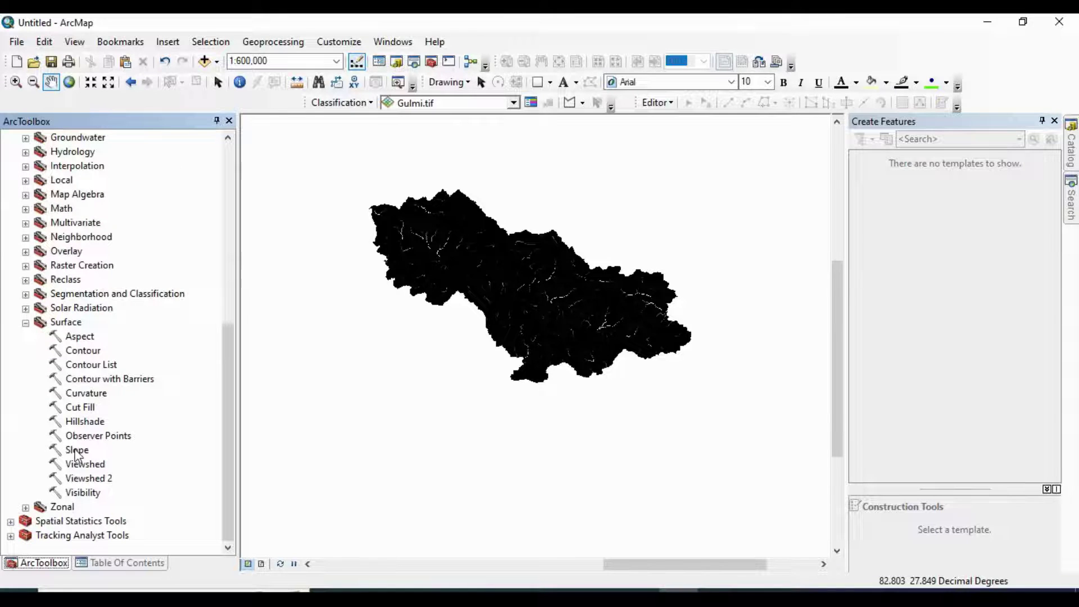
double_click(77, 452)
left_click(121, 562)
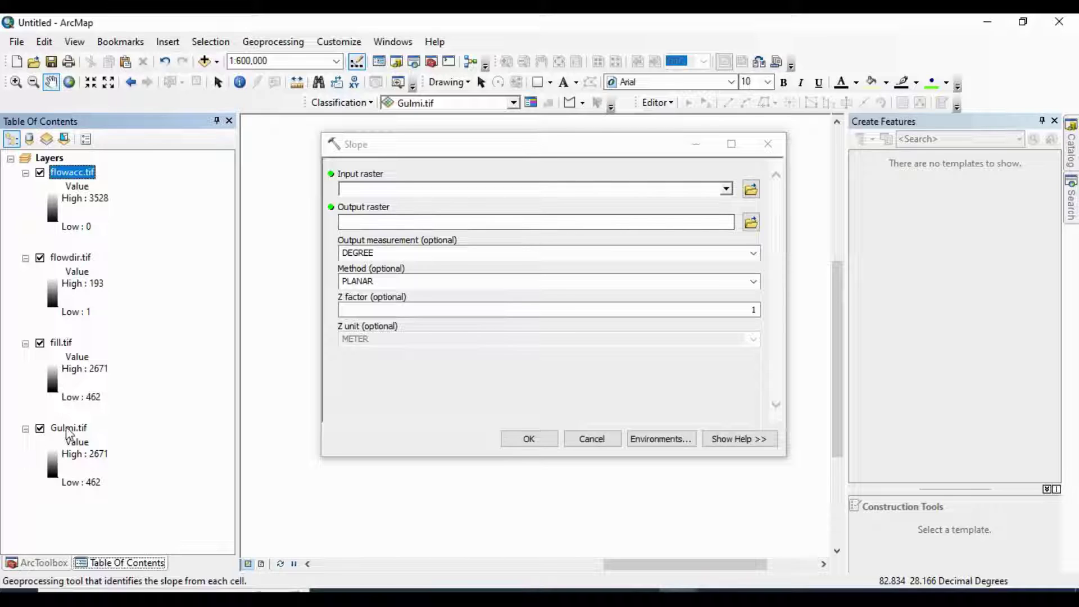
left_click_drag(68, 429, 404, 197)
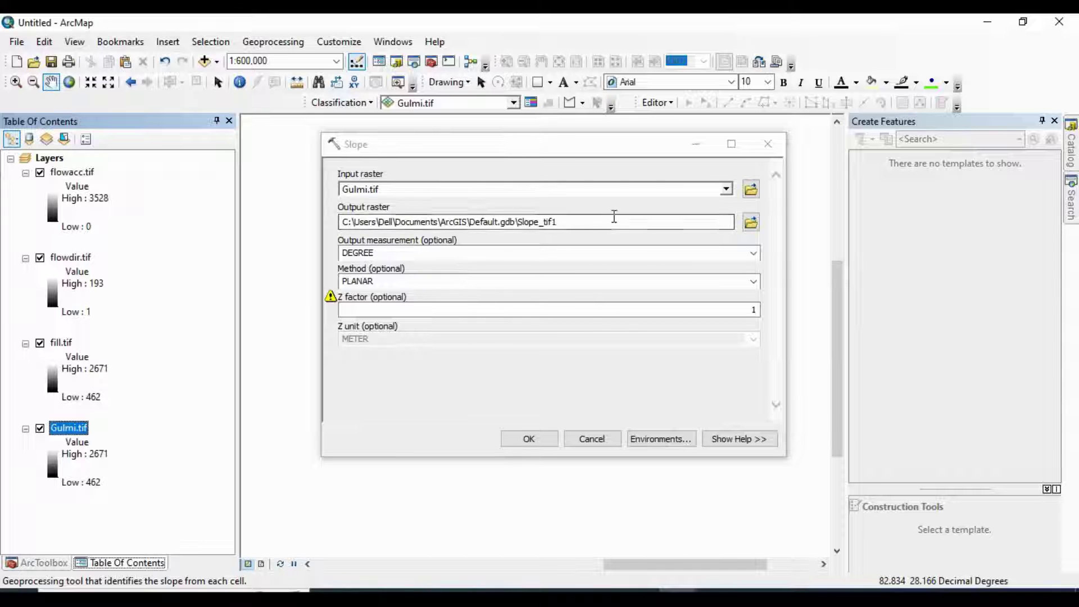
Step: Save the slope output as slope.tif in the Flood susceptibility mapping folder and run Slope
left_click(751, 222)
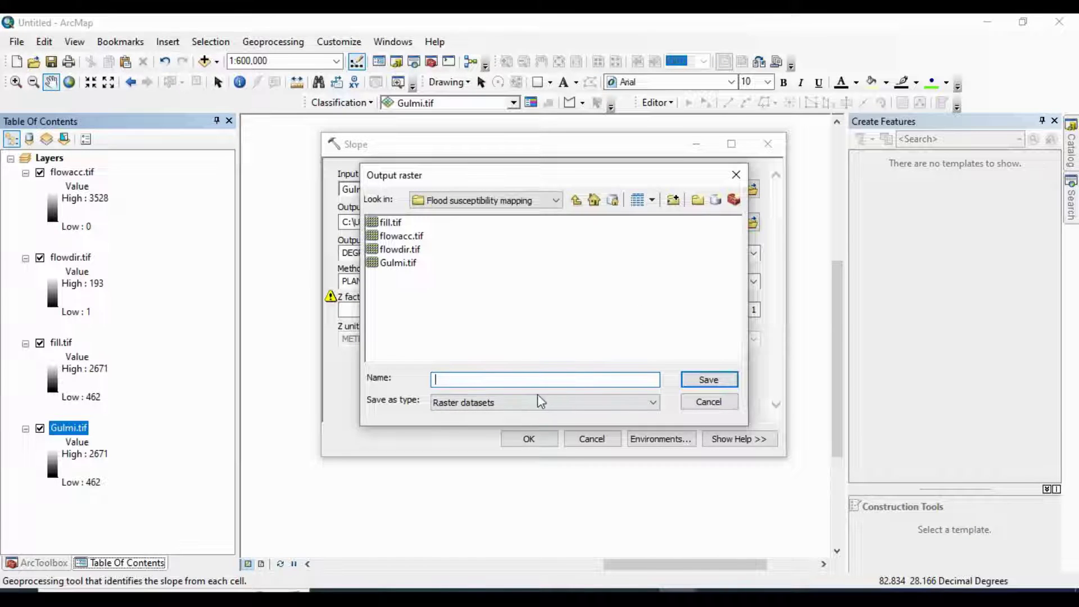
type("slope.tif")
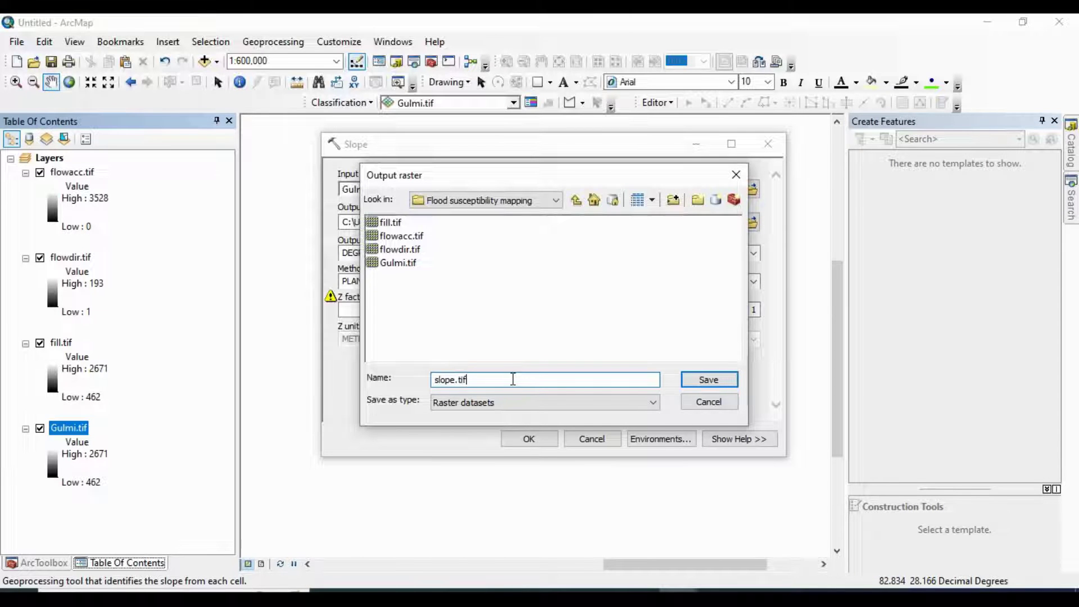
key("Return")
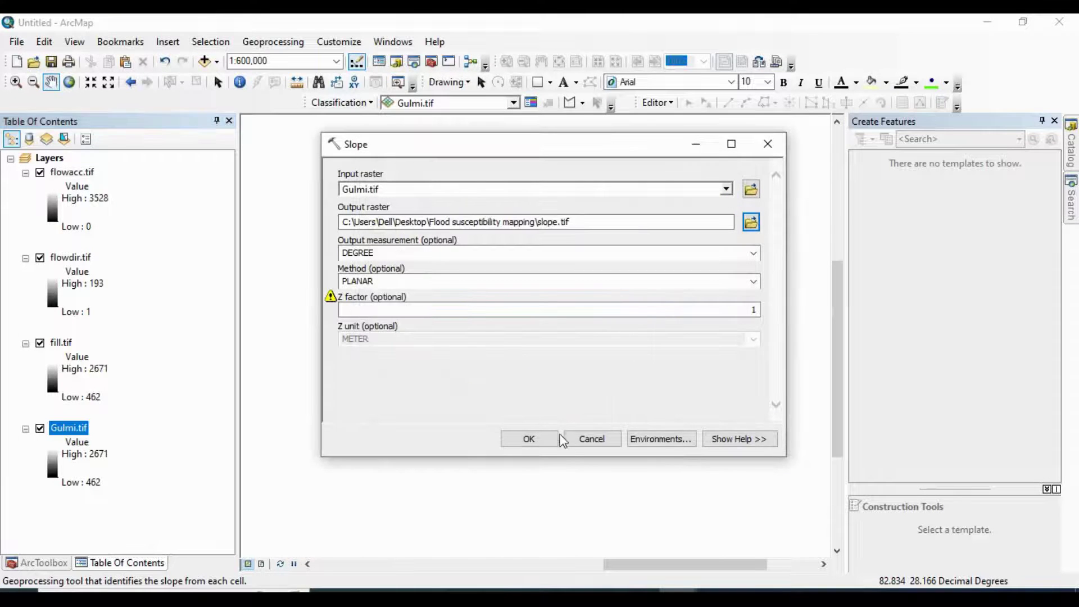
left_click(530, 440)
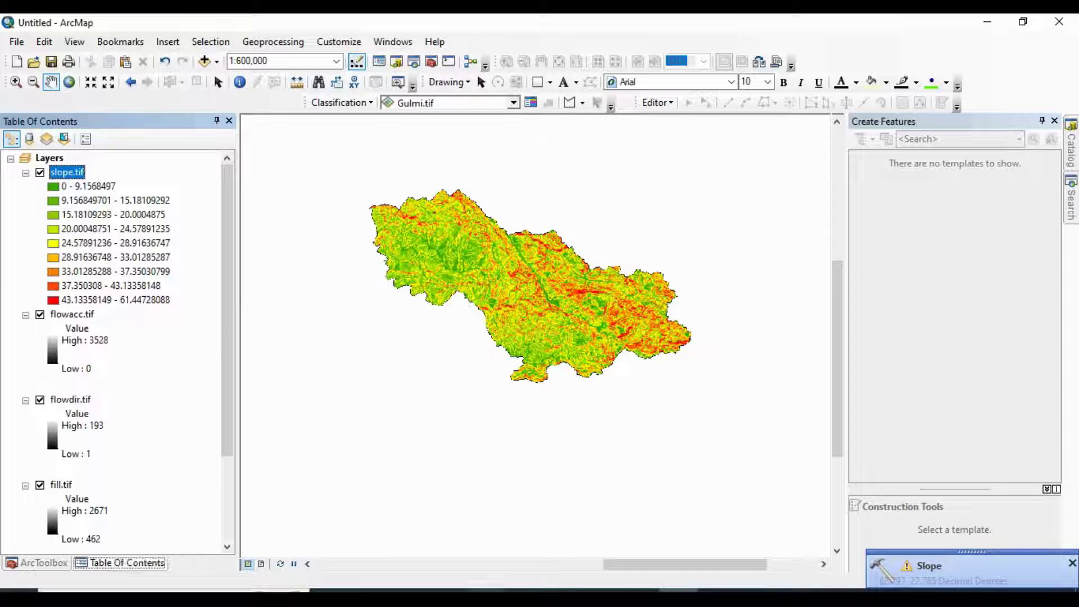
Step: Switch to the PowerPoint slide and copy "1.570796)/90" from the radians-of-slope formula
key("alt+Tab")
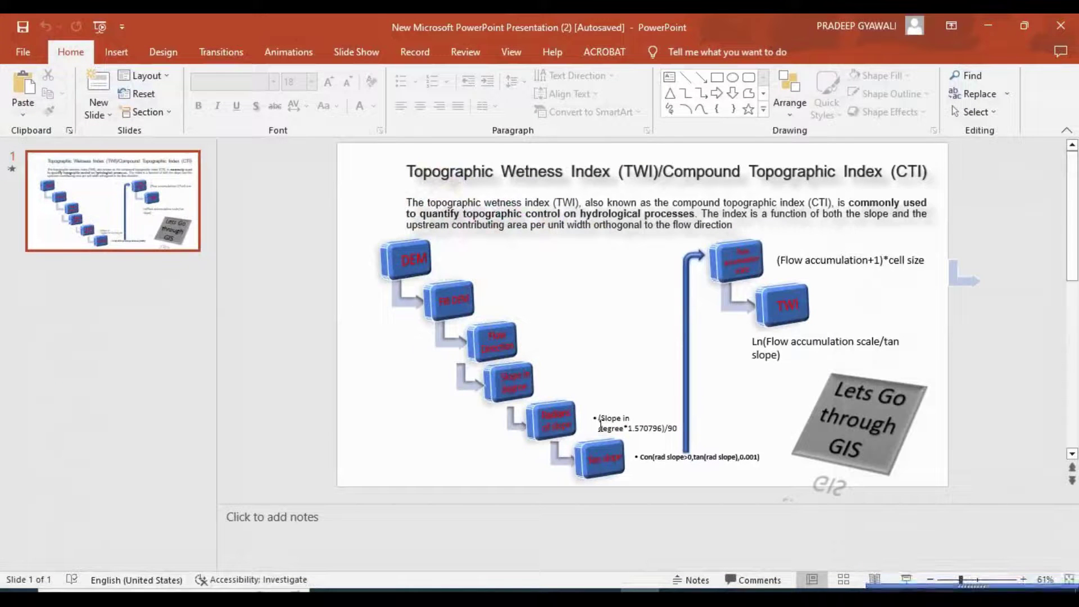
left_click_drag(631, 433, 673, 432)
right_click(673, 431)
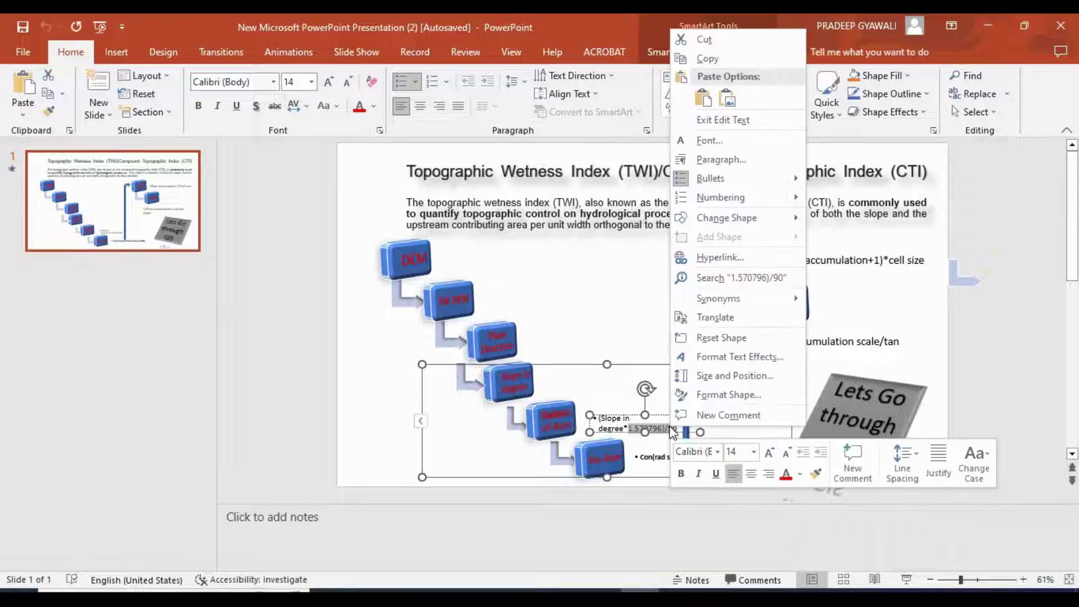
left_click(731, 60)
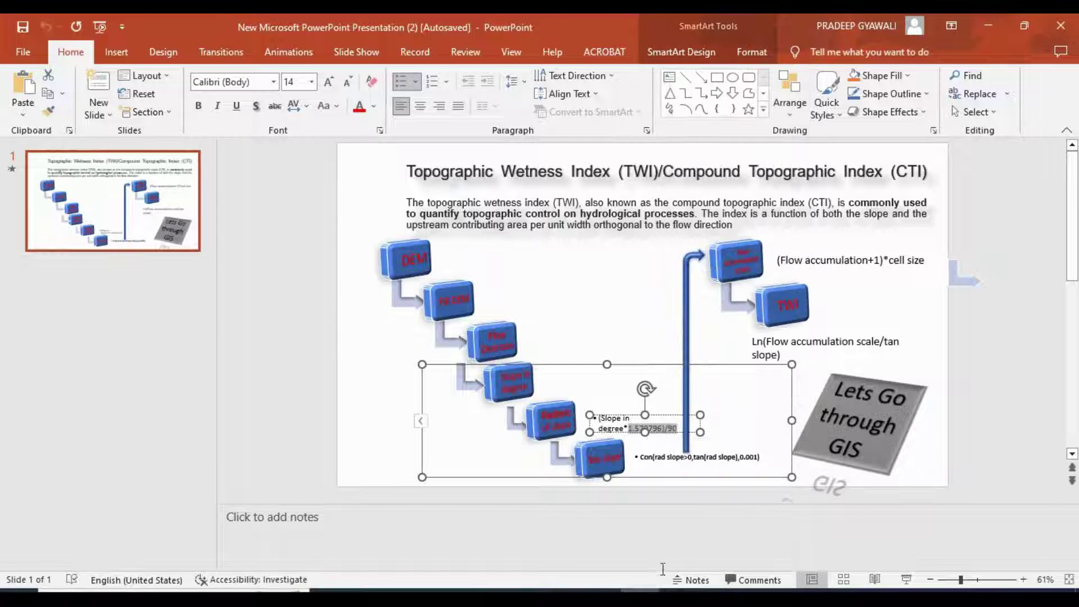
Step: Return to ArcMap and start the Raster Calculator from the Spatial Analyst Map Algebra tools, with the table of contents shown
key("alt+Tab")
left_click(45, 563)
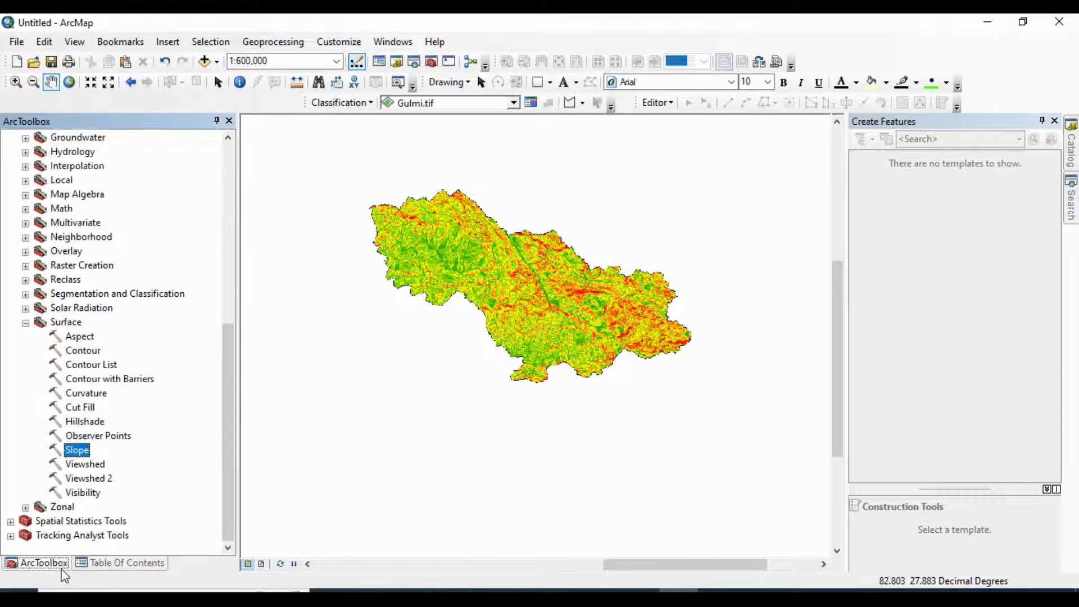
left_click(25, 322)
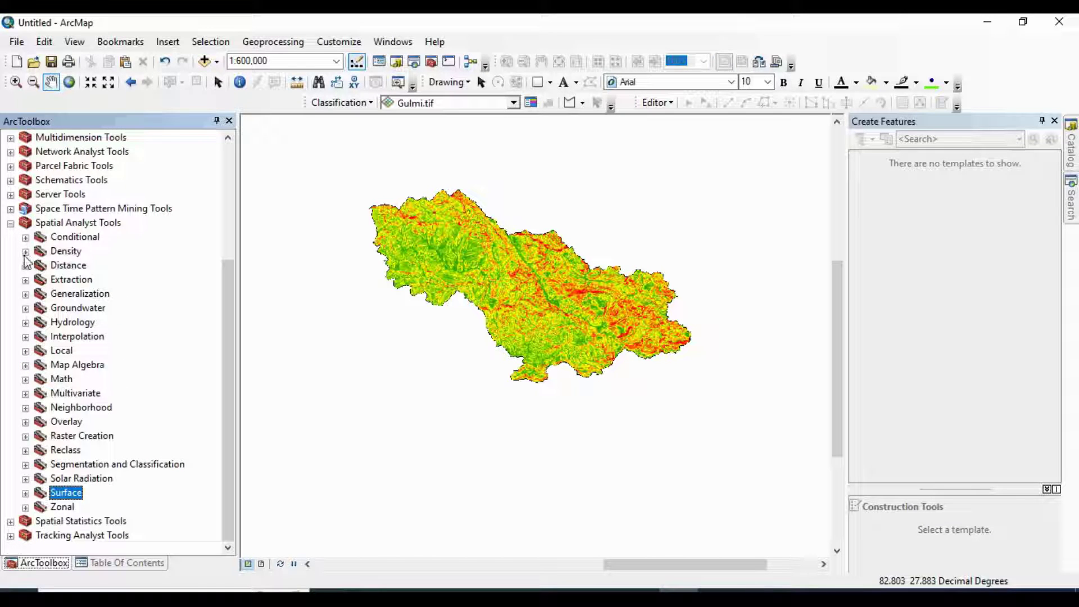
left_click(25, 365)
double_click(104, 380)
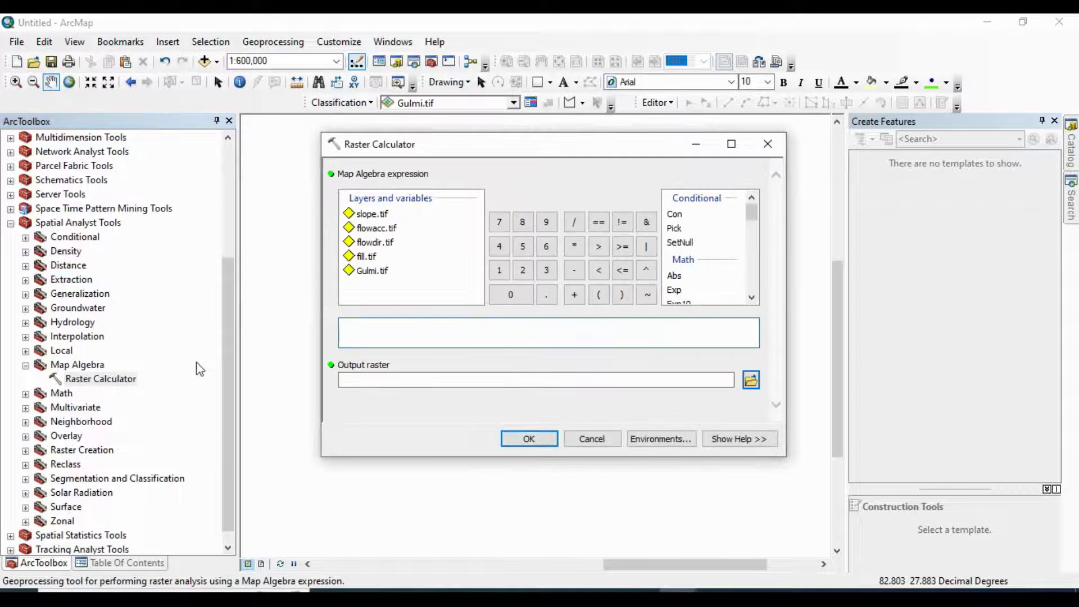
left_click(144, 563)
left_click(394, 331)
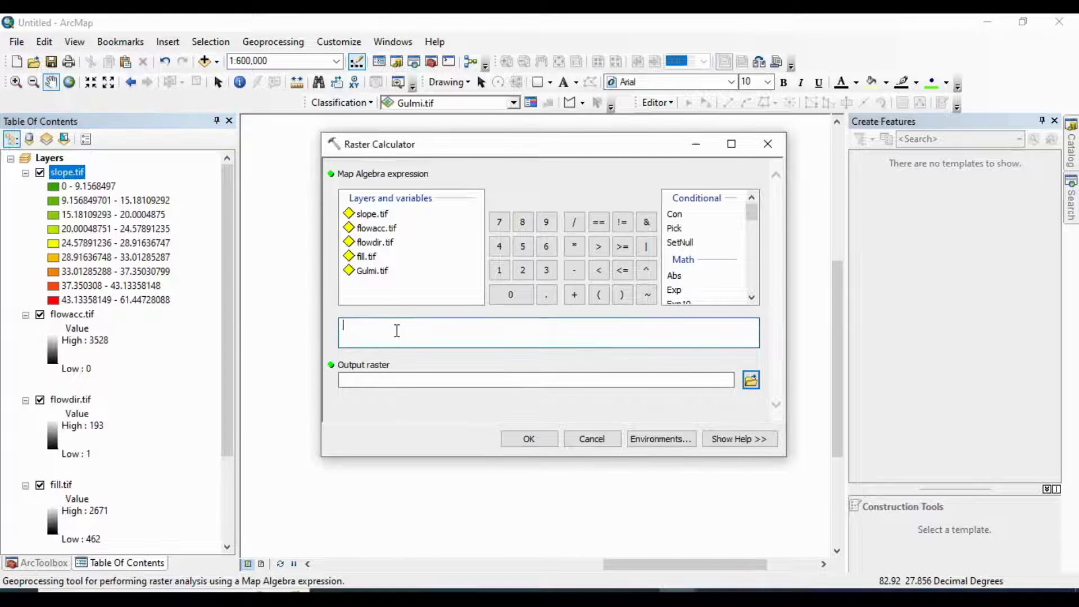
Step: Build the map algebra expression ("slope.tif" * 1.570796)/90 using the copied formula text
type("1.570796)/90")
left_click(341, 326)
left_click(574, 246)
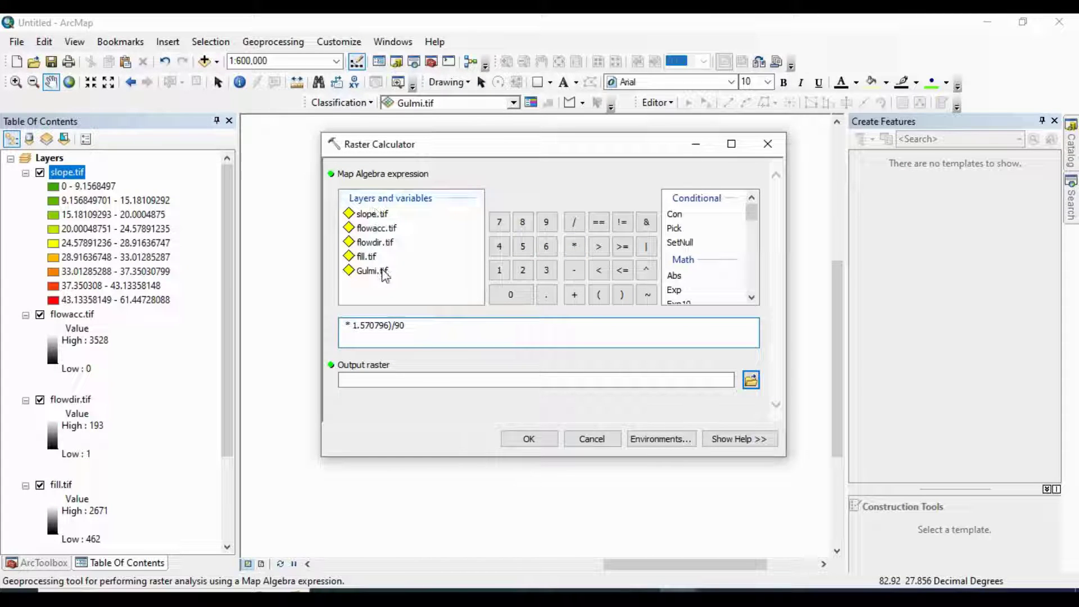
double_click(372, 214)
left_click(458, 326)
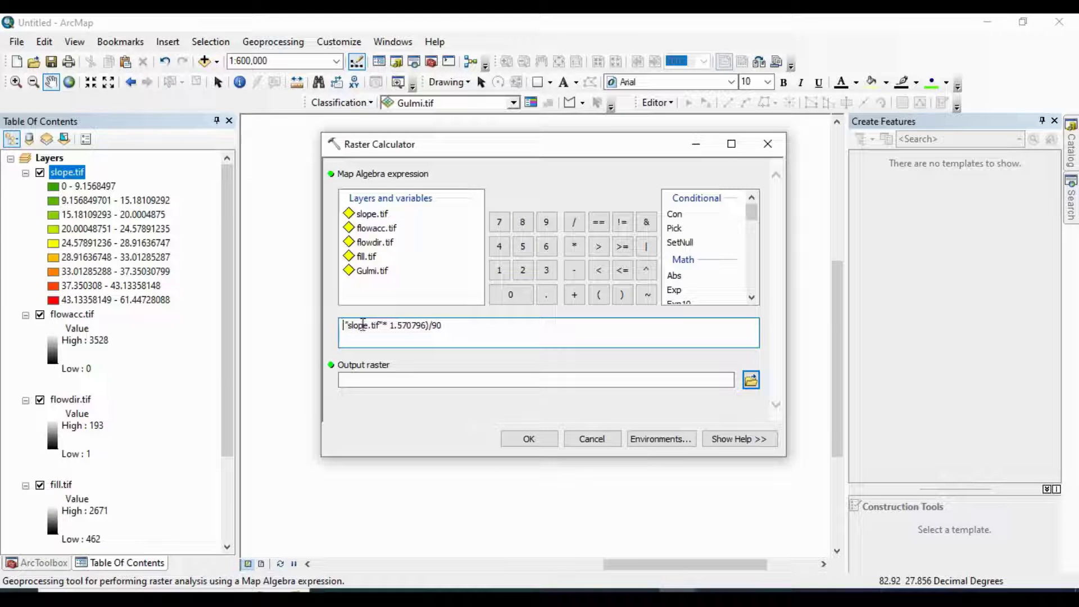
left_click(599, 296)
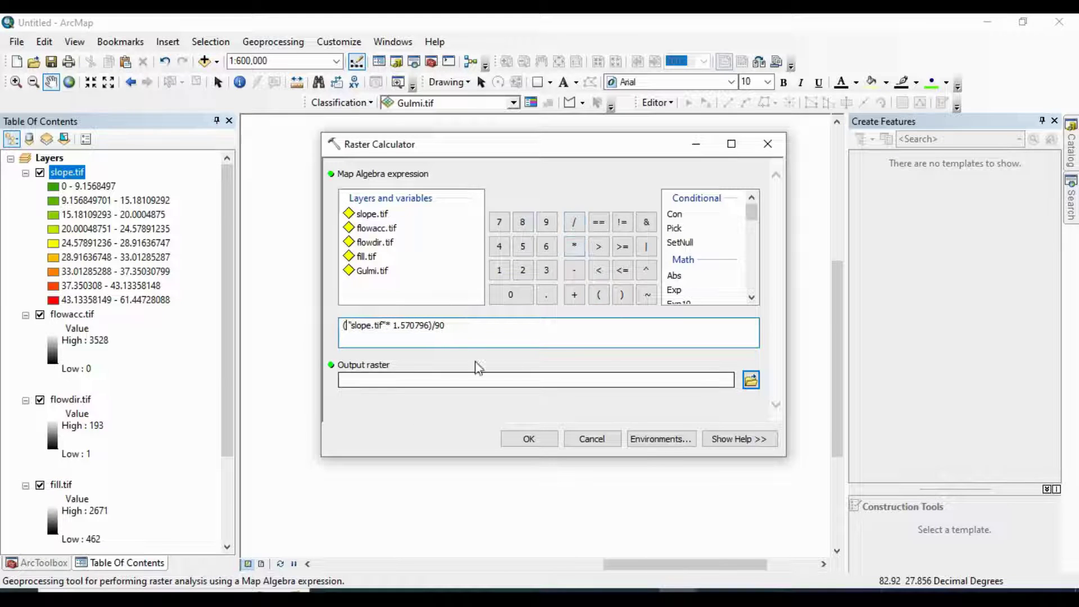
Step: Save the output raster as radslope.tif in the Flood susceptibility mapping folder and run the Raster Calculator
left_click(749, 380)
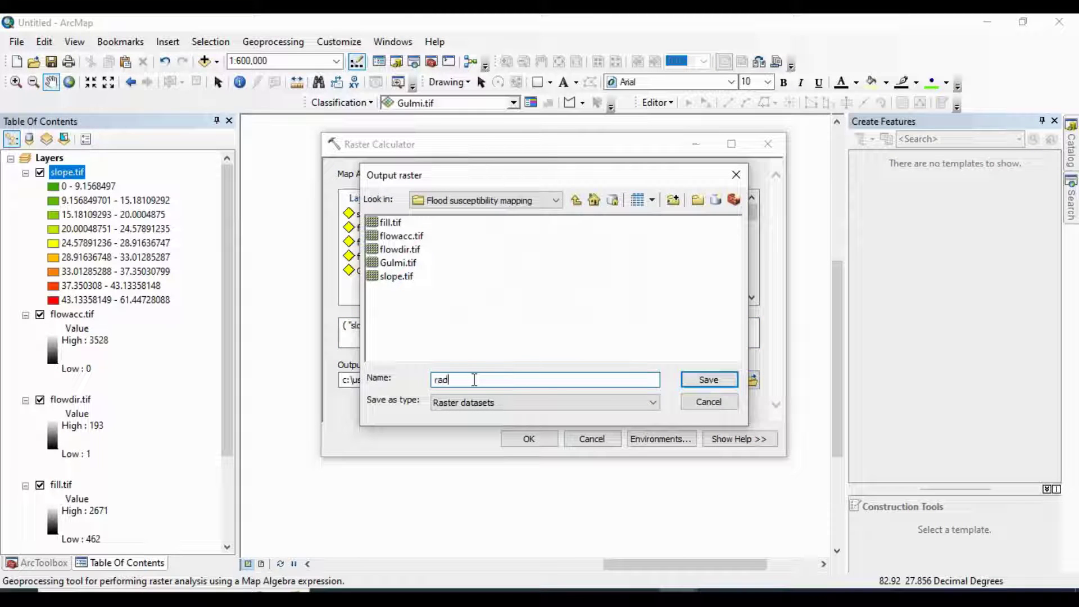
type("radslope.tif")
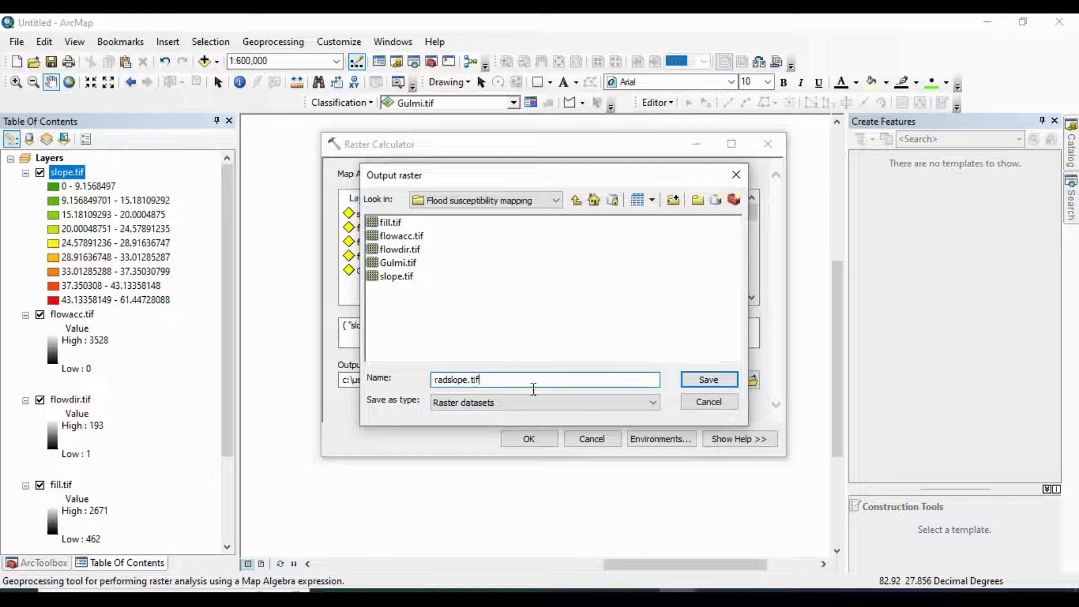
left_click(710, 379)
left_click(531, 439)
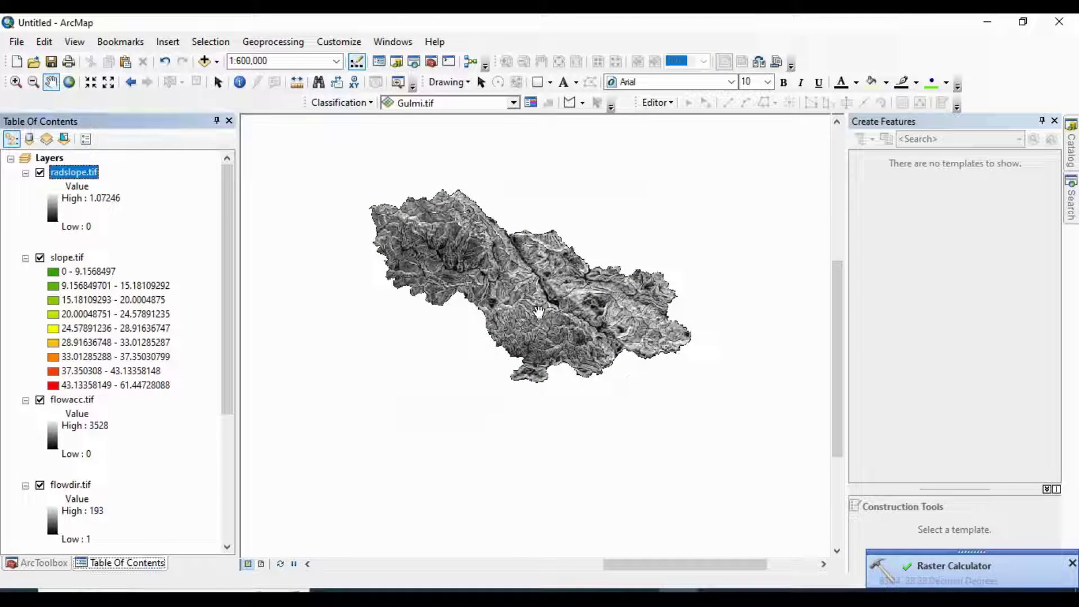
Step: Check the tan slope formula on the PowerPoint slide, and reopen the Raster Calculator in ArcMap
mouse_move(638, 596)
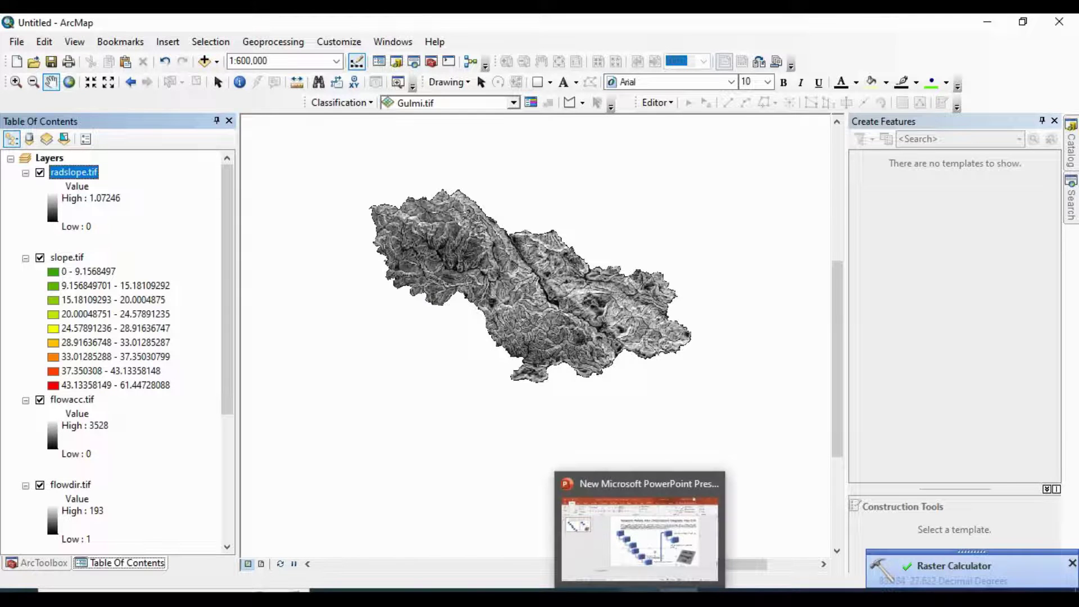
left_click(638, 532)
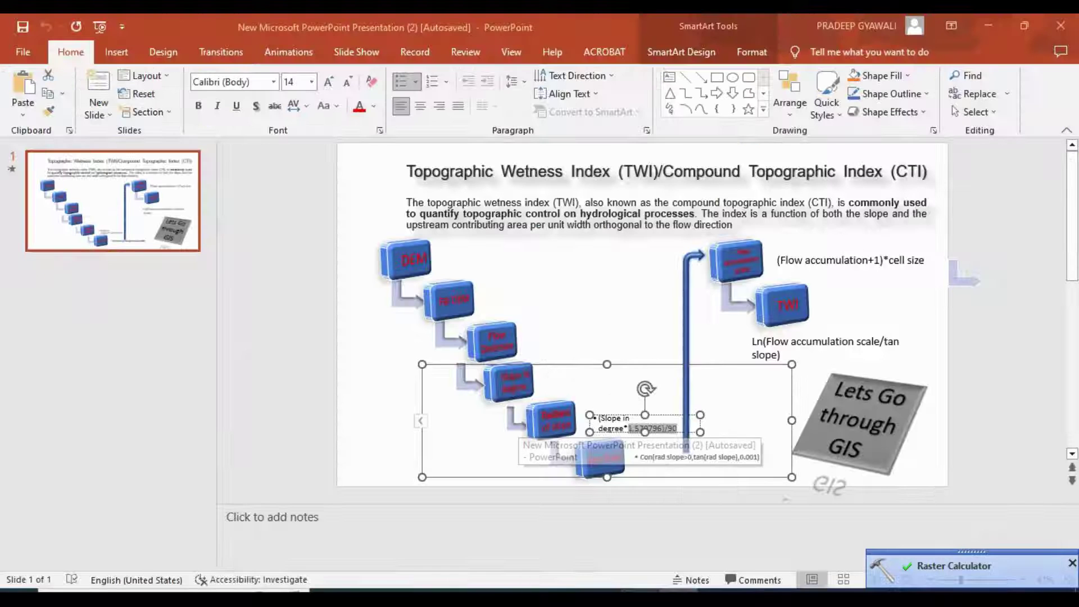
left_click(646, 483)
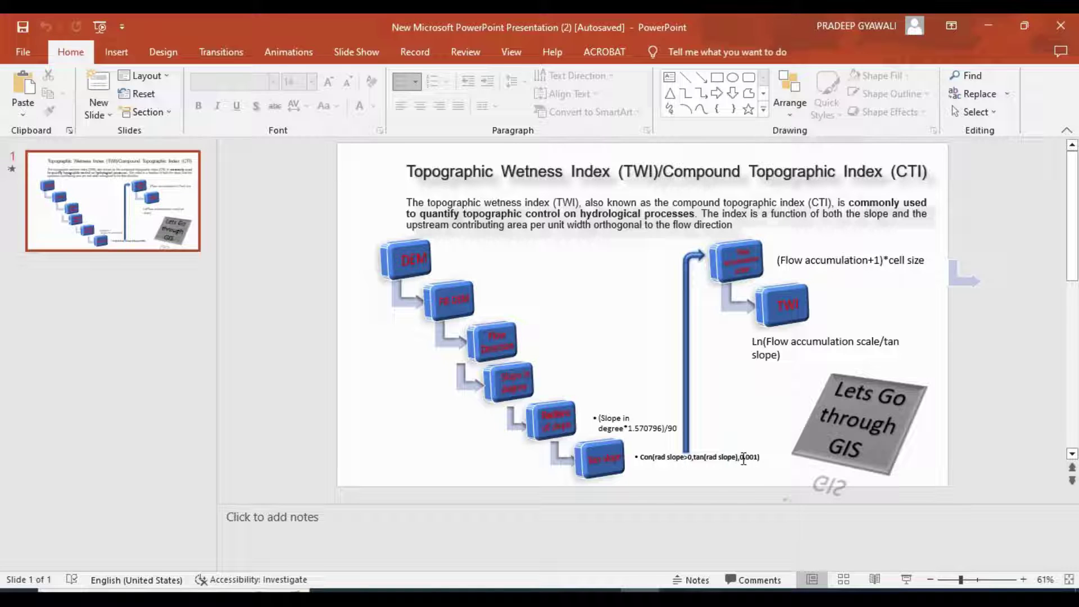
key("alt+Tab")
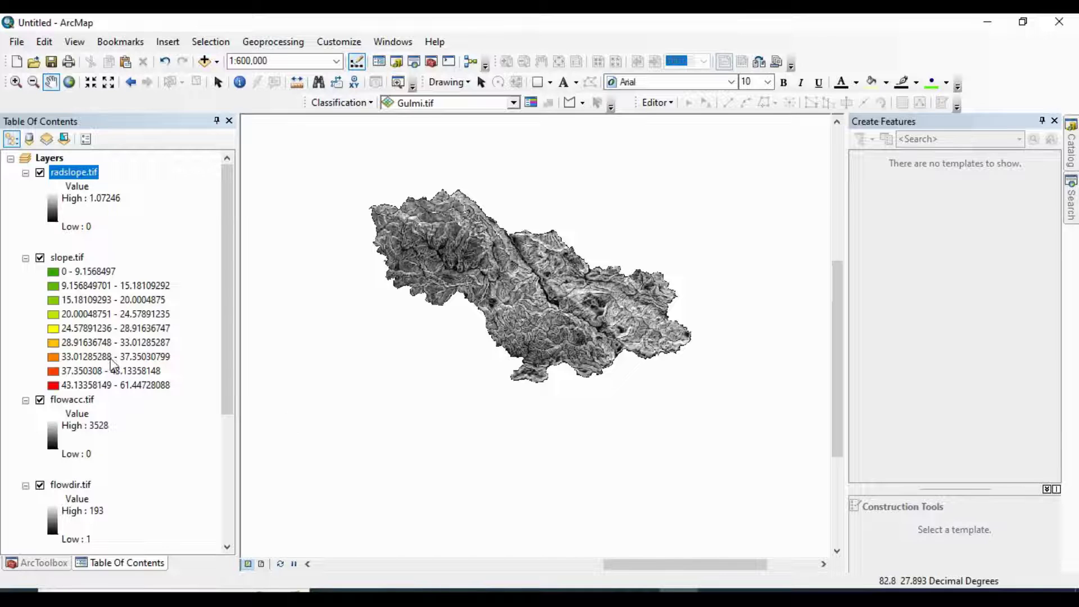
left_click(41, 563)
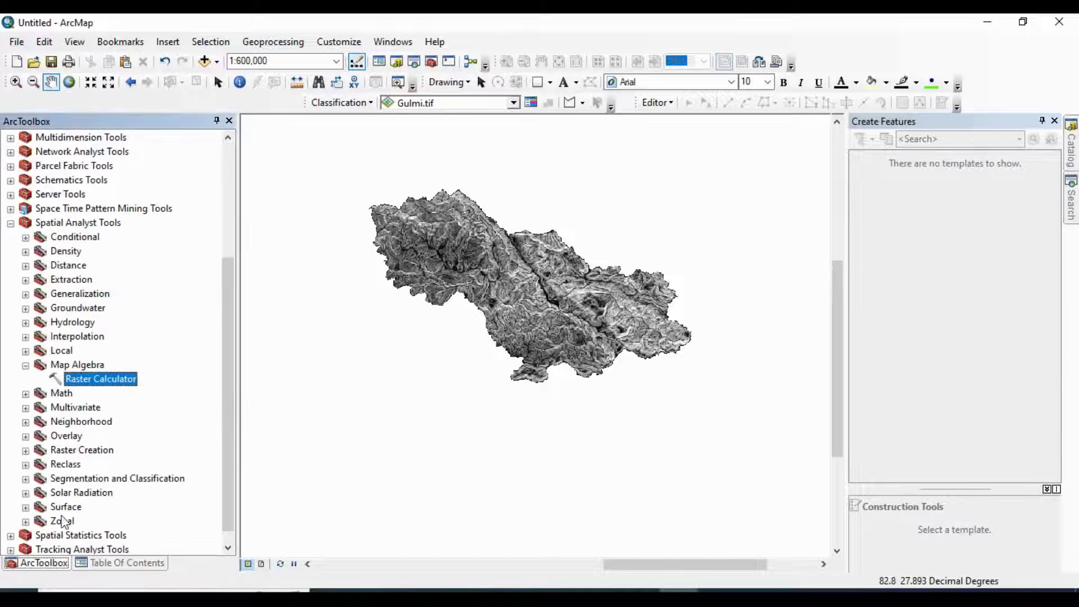
double_click(92, 383)
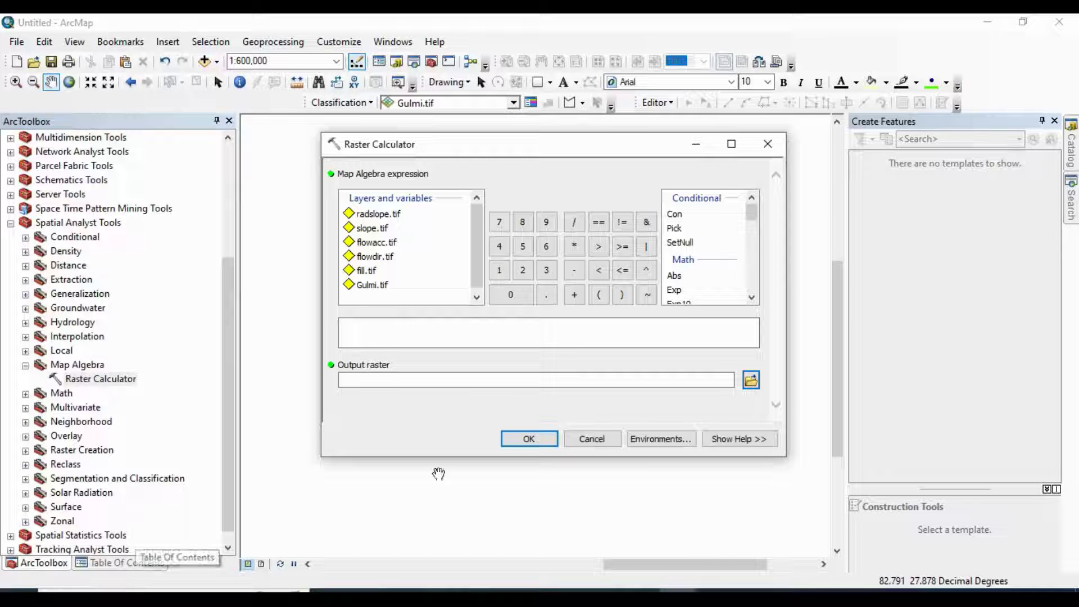
Step: Build the map algebra expression Con("radslope.tif">0,Tan("radslope.tif"),0.001)
double_click(676, 217)
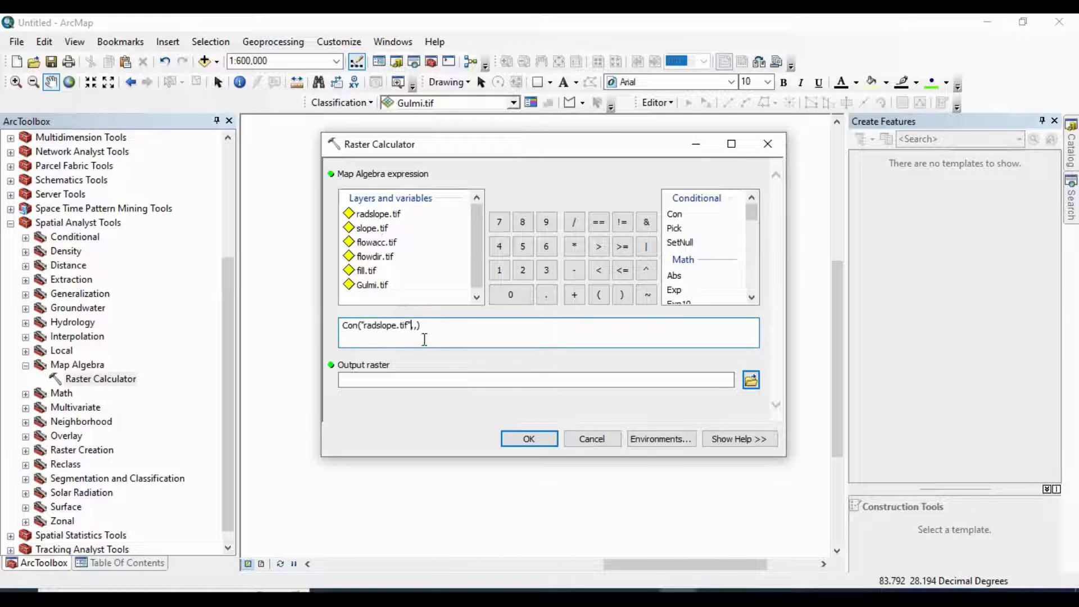
type(">0")
left_click_drag(751, 213, 752, 266)
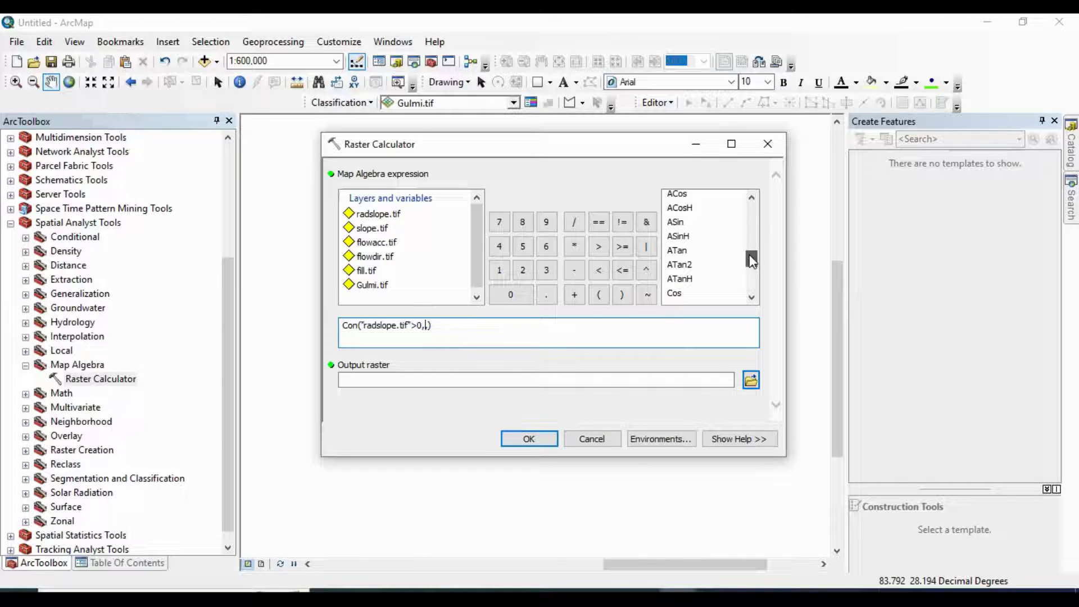
scroll(693, 274, "down", 2)
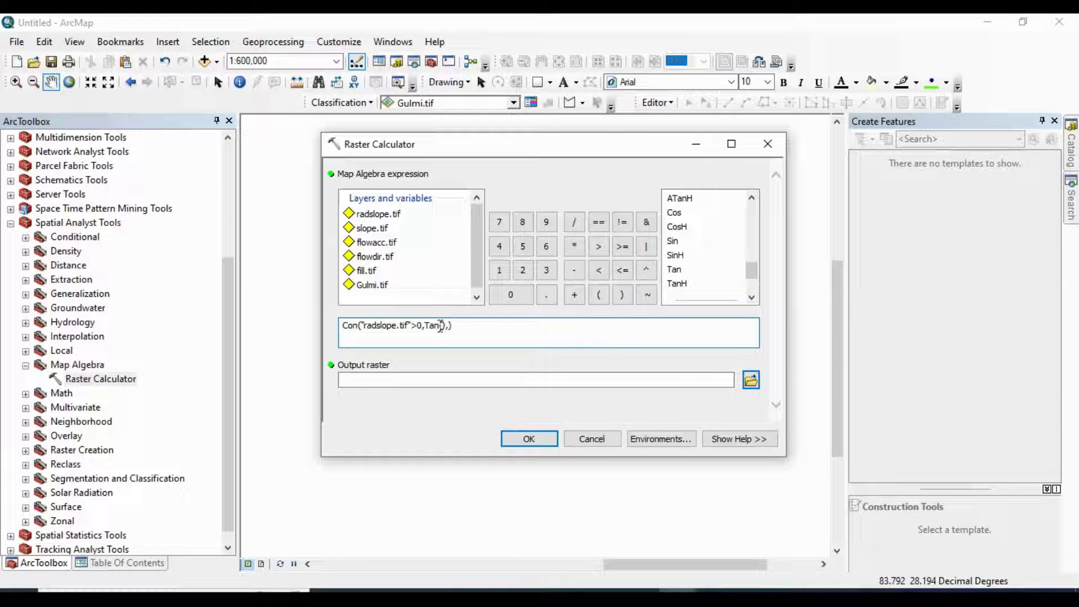
double_click(380, 214)
left_click(497, 326)
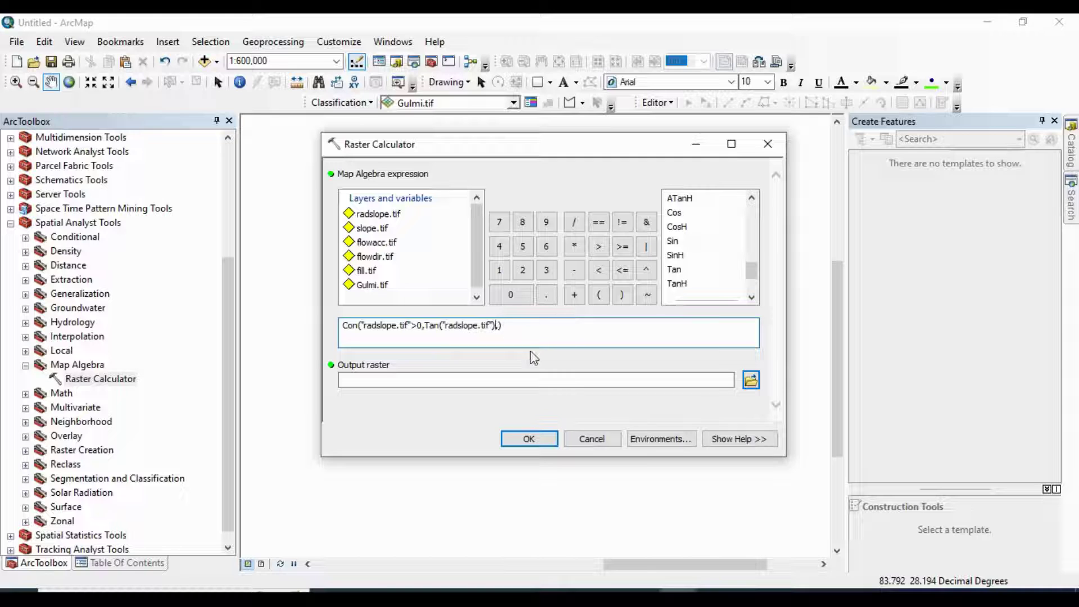
type(",0.001")
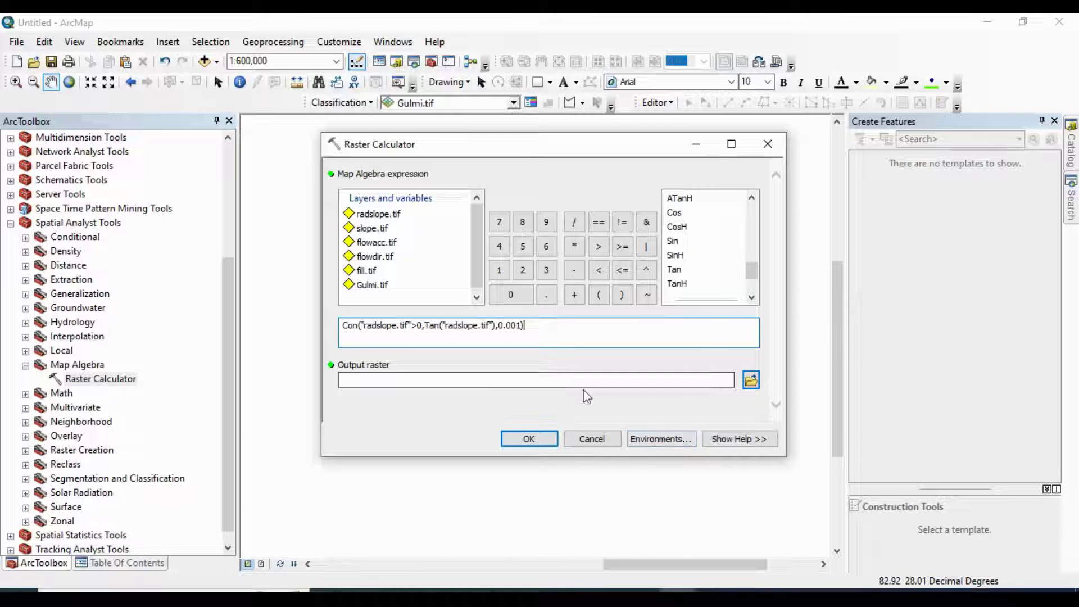
Step: Save the output raster as tanslope.tif in the Flood susceptibility mapping folder, run the calculation and show the layer list
left_click(750, 380)
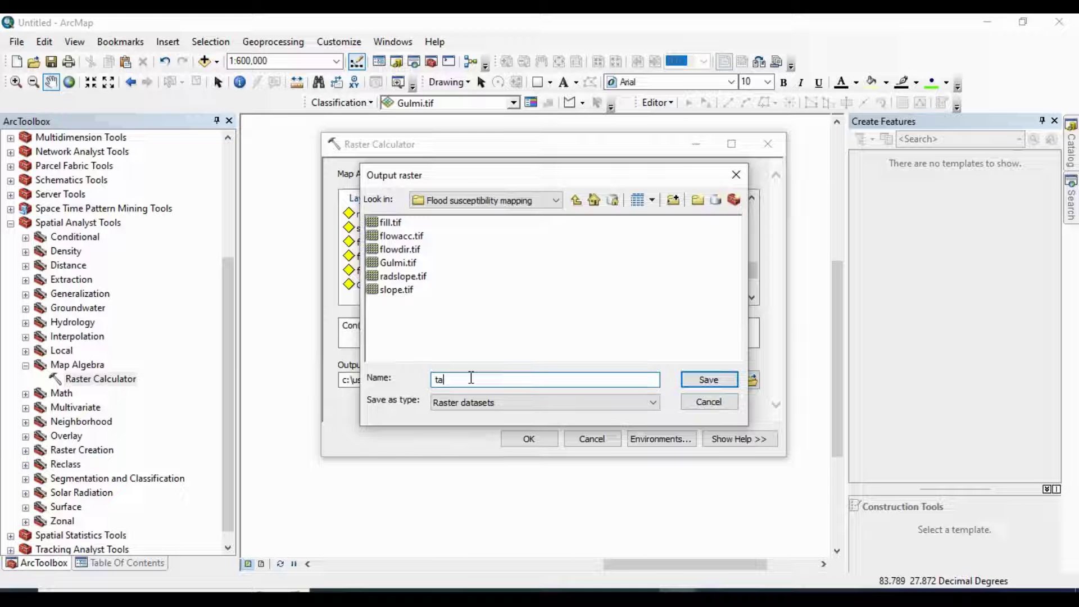
type("tanslope.tif")
left_click(709, 380)
left_click(529, 438)
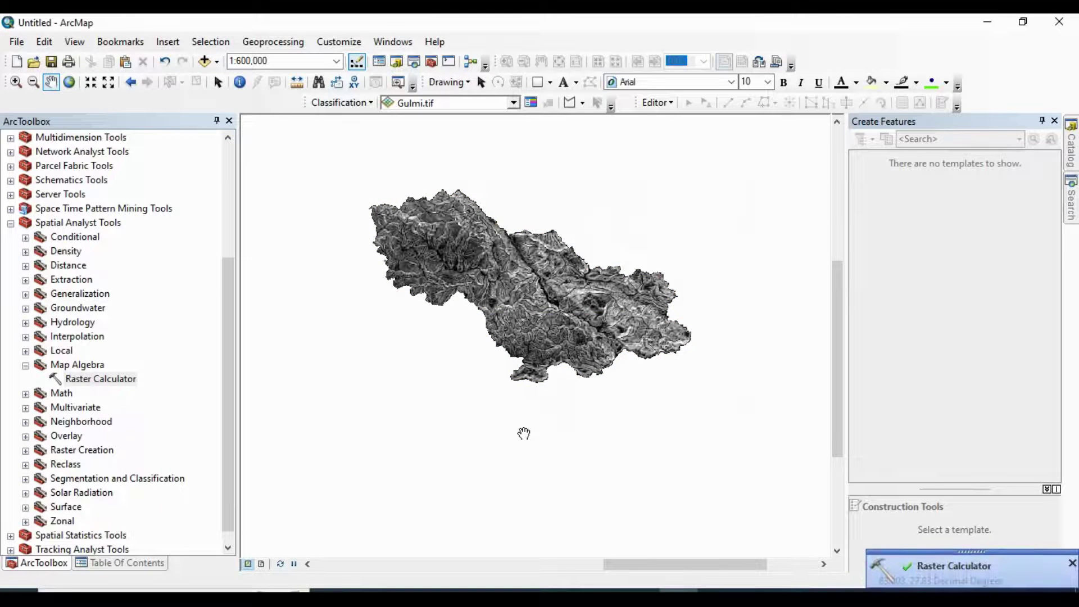
left_click(126, 563)
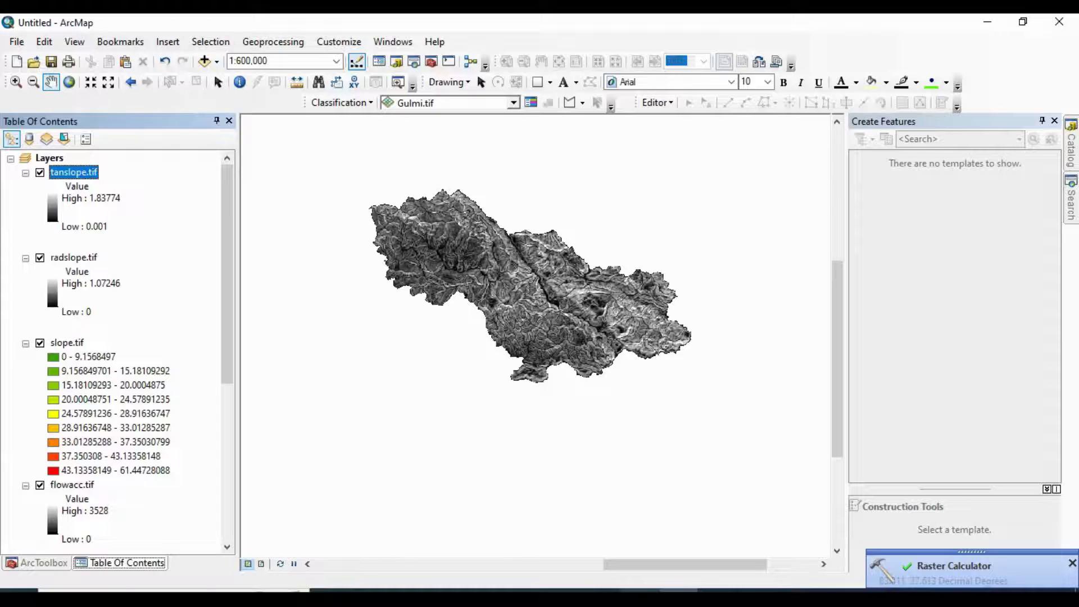
Step: Check the flow accumulation scale formula on the PowerPoint slide, and open a new Raster Calculator in ArcMap with the layer list shown
left_click(584, 590)
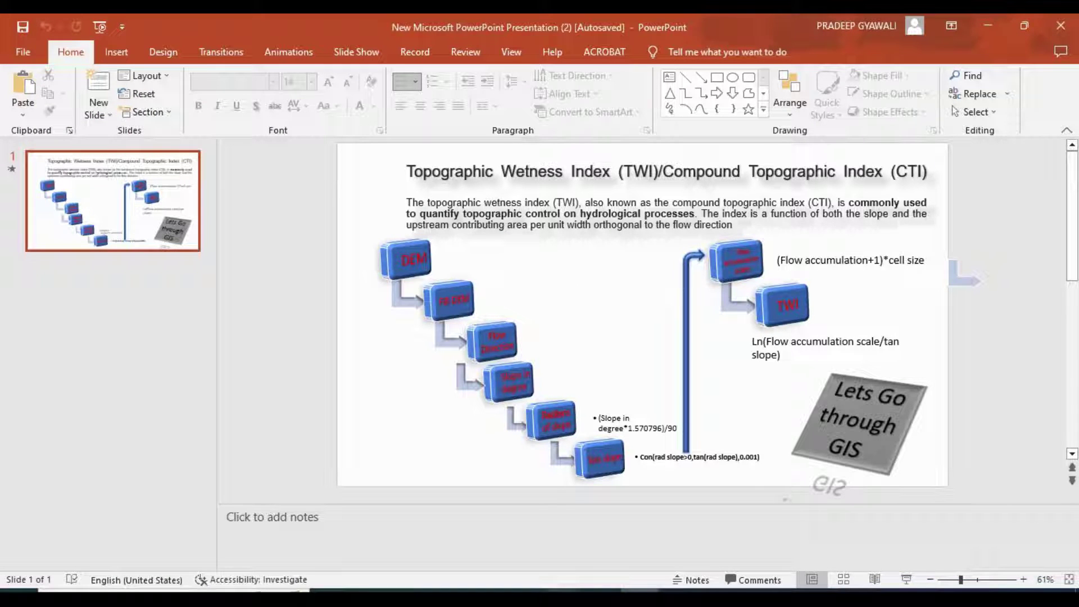
key("alt+Tab")
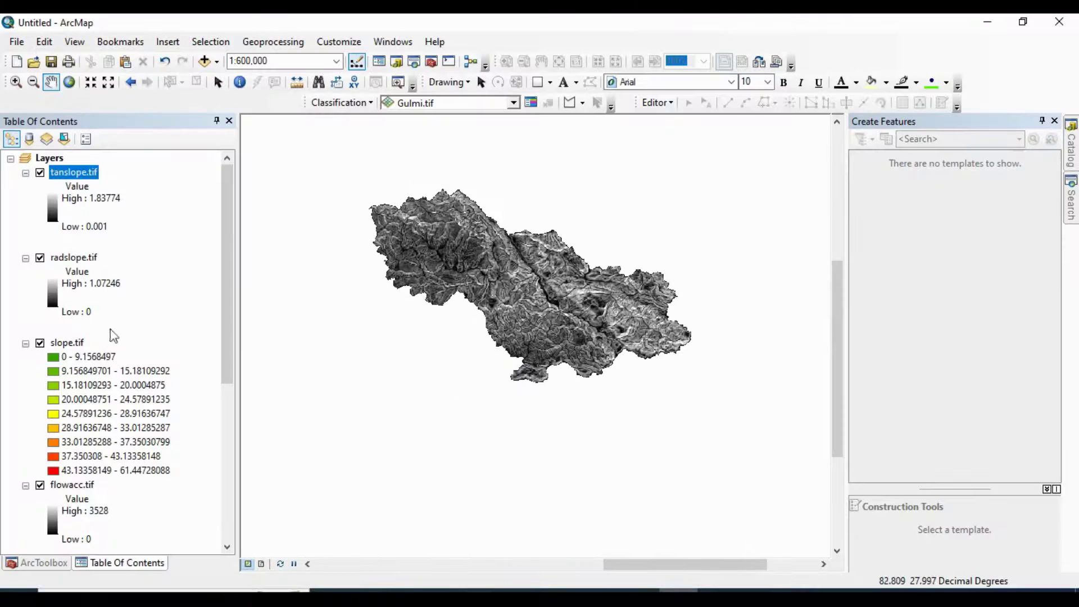
left_click(45, 563)
double_click(86, 382)
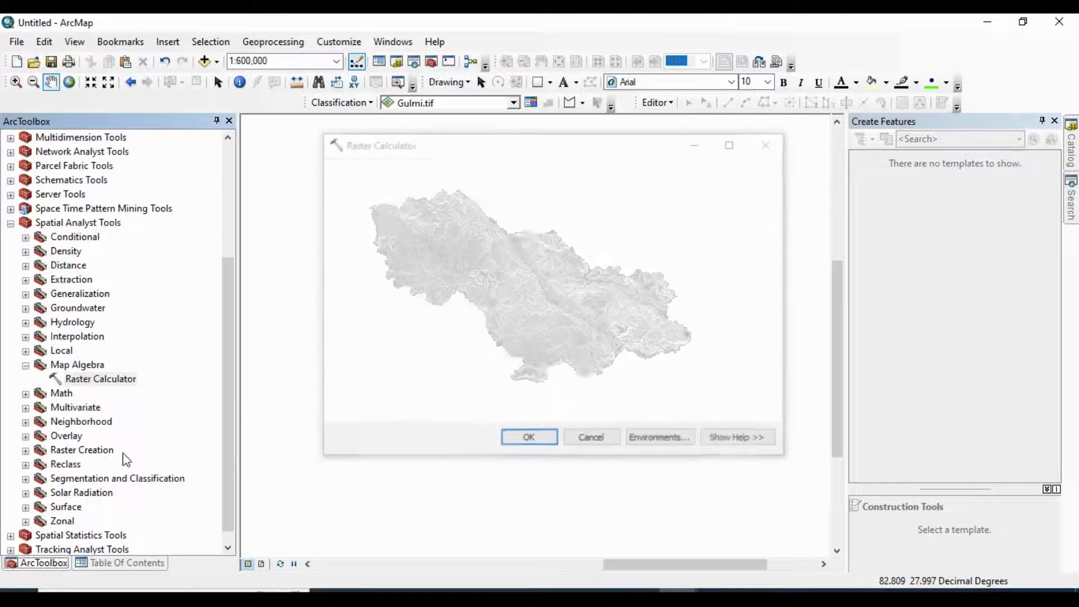
left_click(121, 562)
left_click(372, 333)
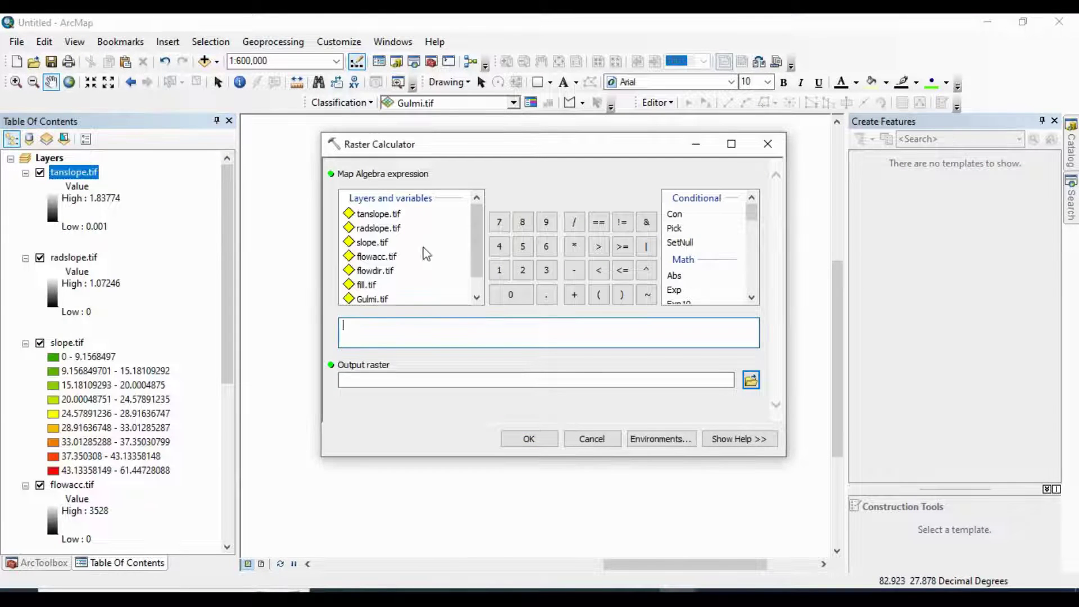
Step: Enter the first part of the flow accumulation scale expression, ("flowacc.tif" + 1) *
double_click(388, 257)
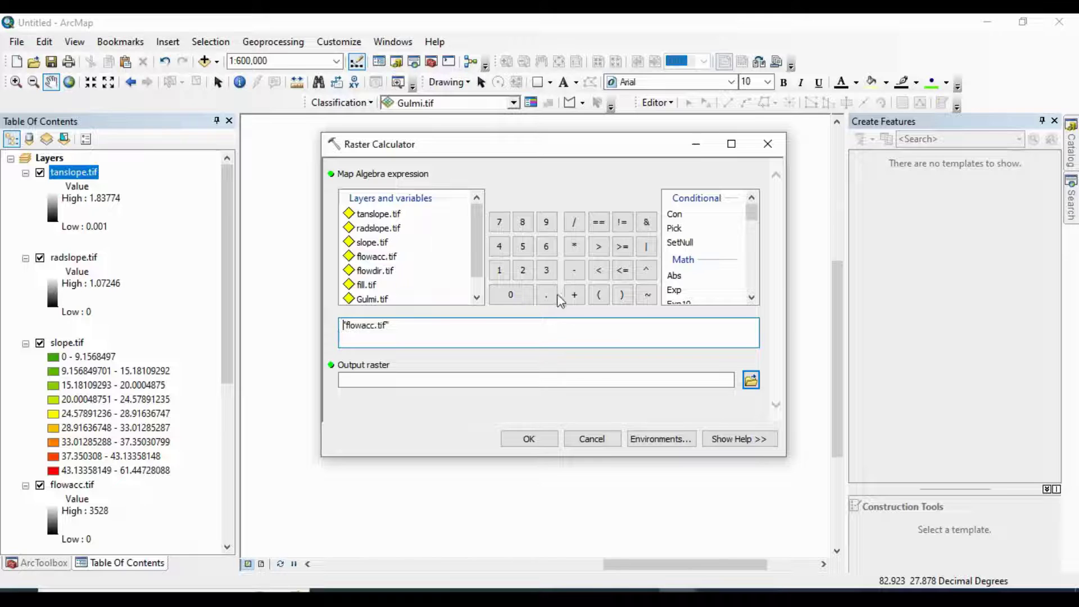
left_click(599, 295)
left_click(575, 295)
left_click(500, 271)
left_click(623, 295)
left_click(579, 247)
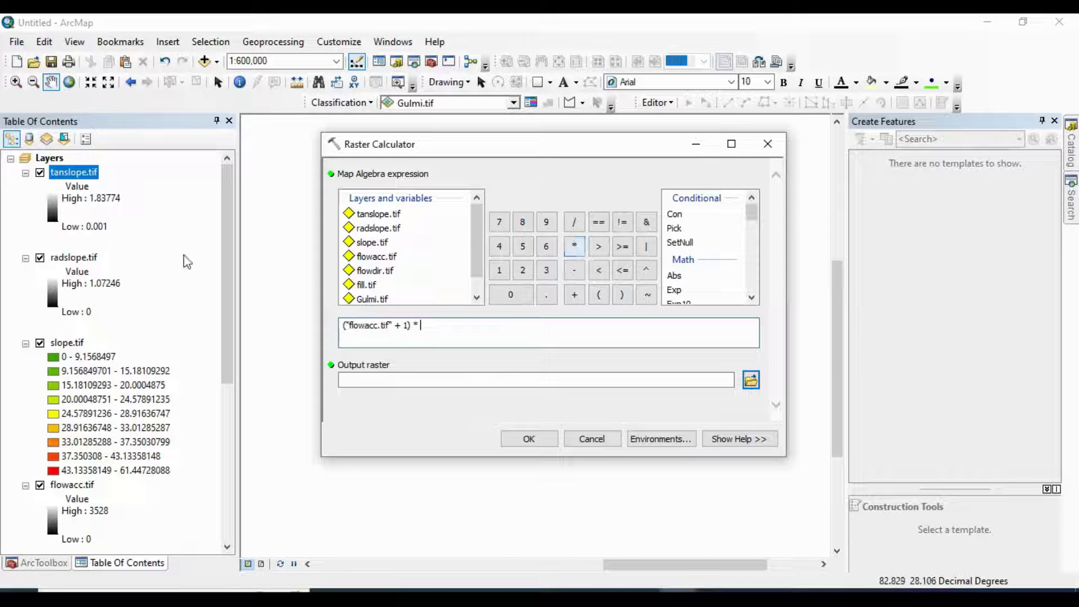
Step: Copy the X cell size from the flowacc.tif source properties and append it to the expression, giving ("flowacc.tif" + 1) * 0.00083333333
left_click(78, 486)
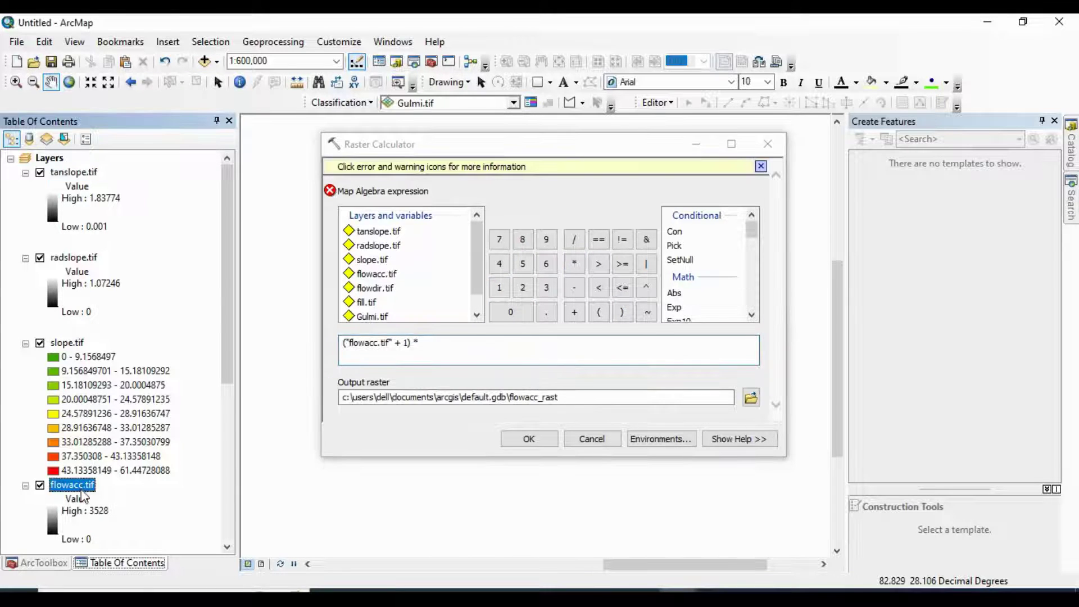
right_click(82, 488)
left_click(115, 480)
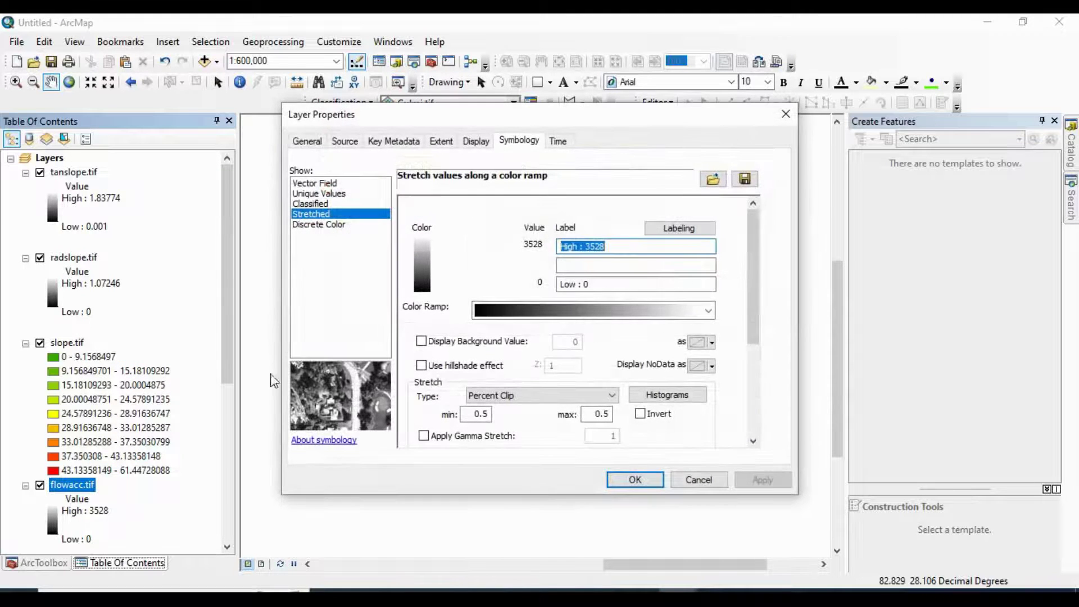
left_click(344, 142)
left_click(456, 222)
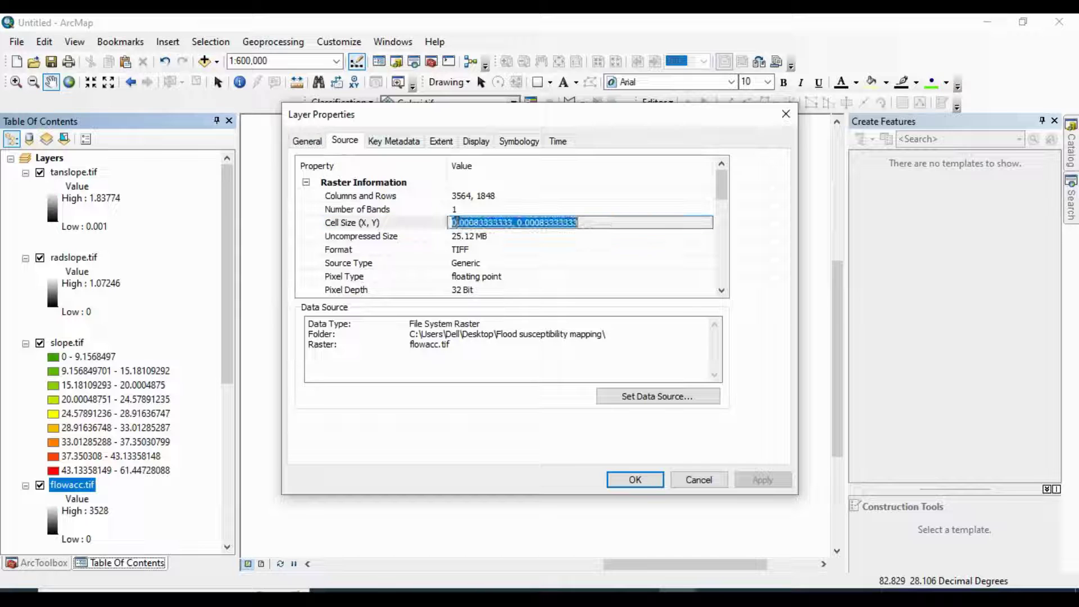
double_click(450, 223)
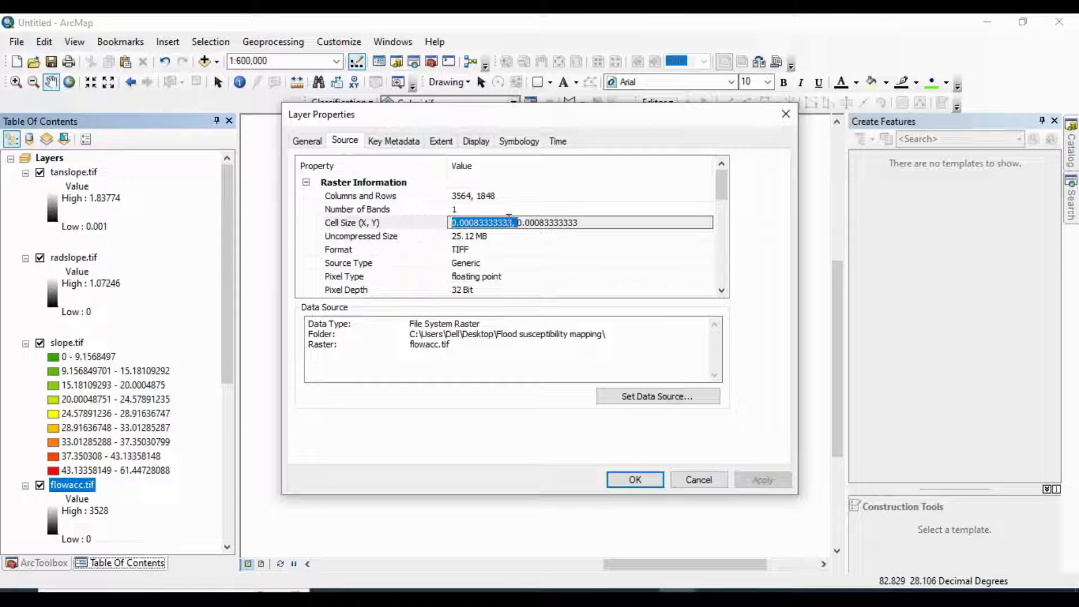
left_click_drag(512, 222, 450, 222)
right_click(466, 225)
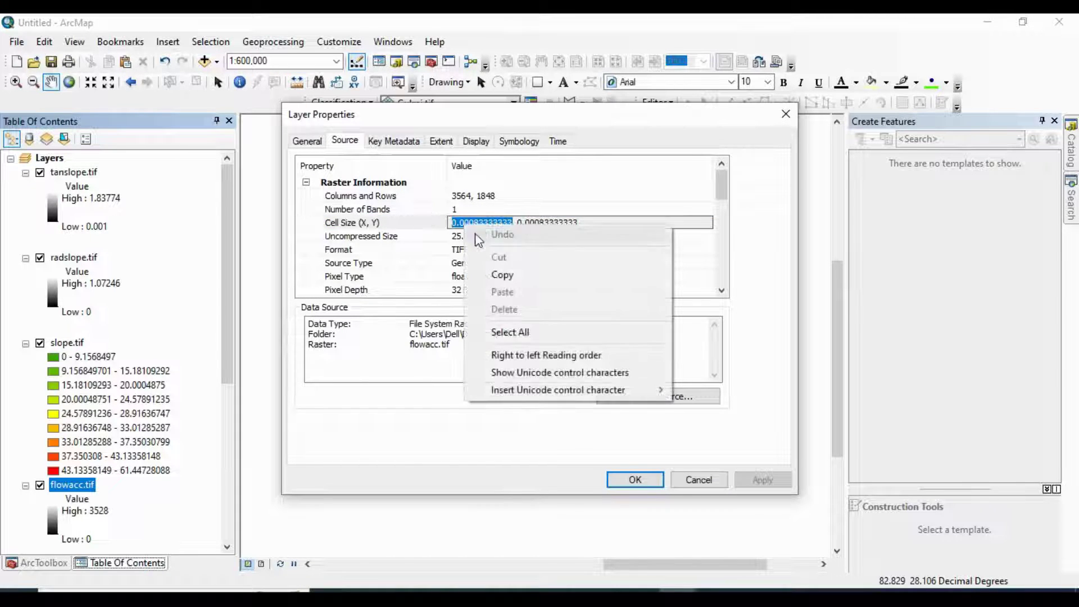
left_click(508, 275)
left_click(699, 480)
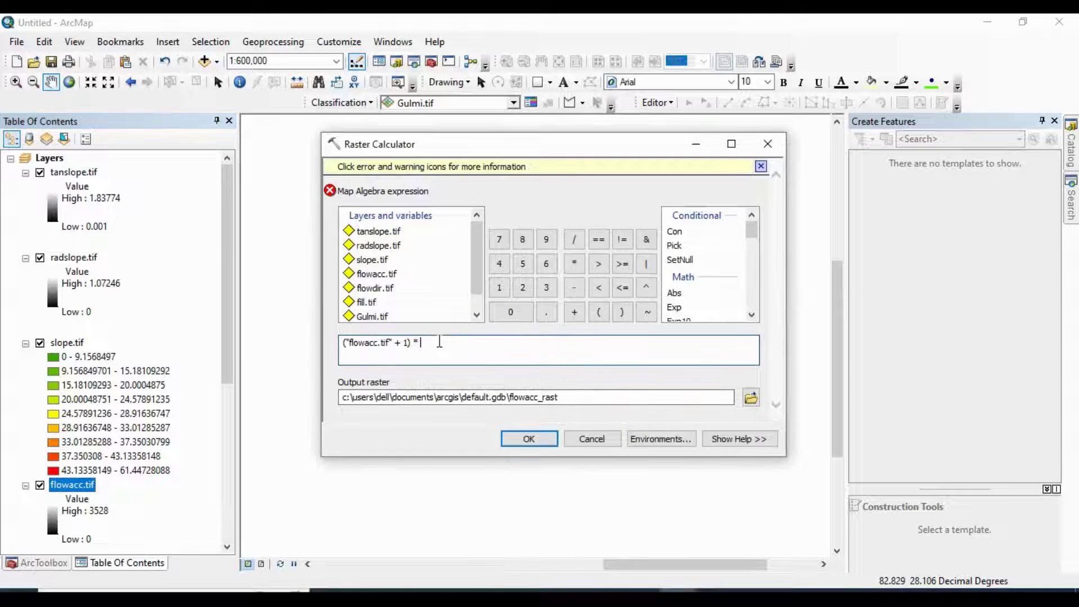
right_click(440, 343)
left_click(476, 408)
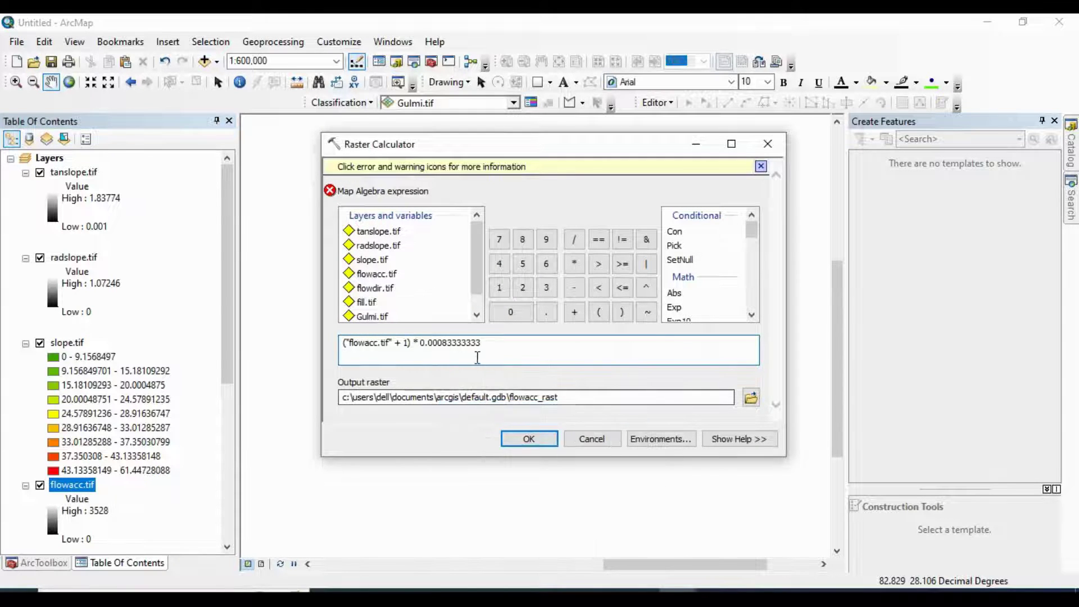
Step: Save the output raster as flowaccvalue.tif in the Flood susceptibility mapping folder and run the calculation
left_click(588, 398)
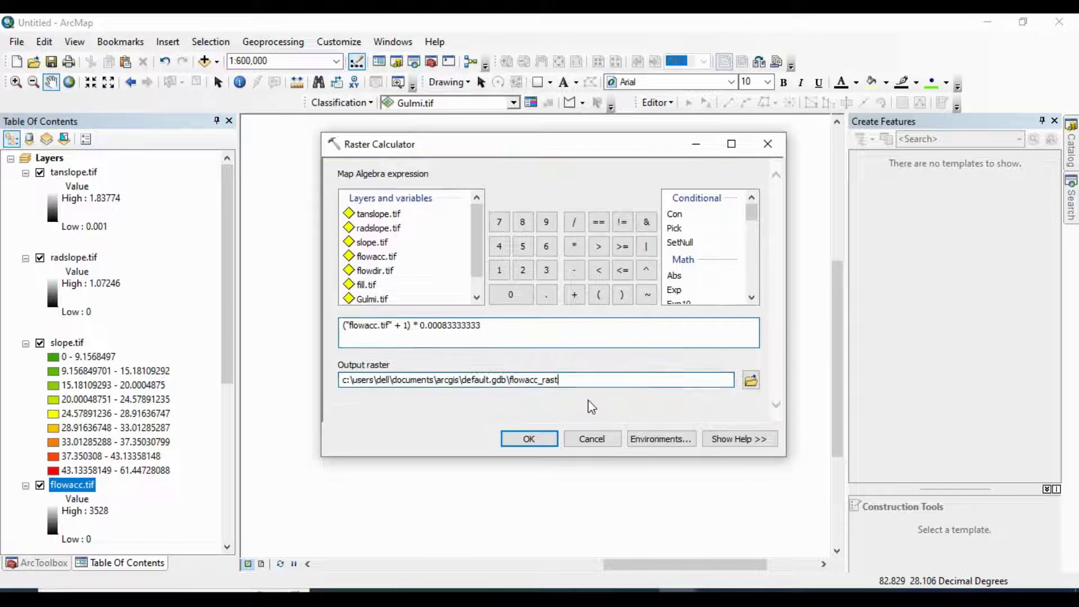
left_click(751, 381)
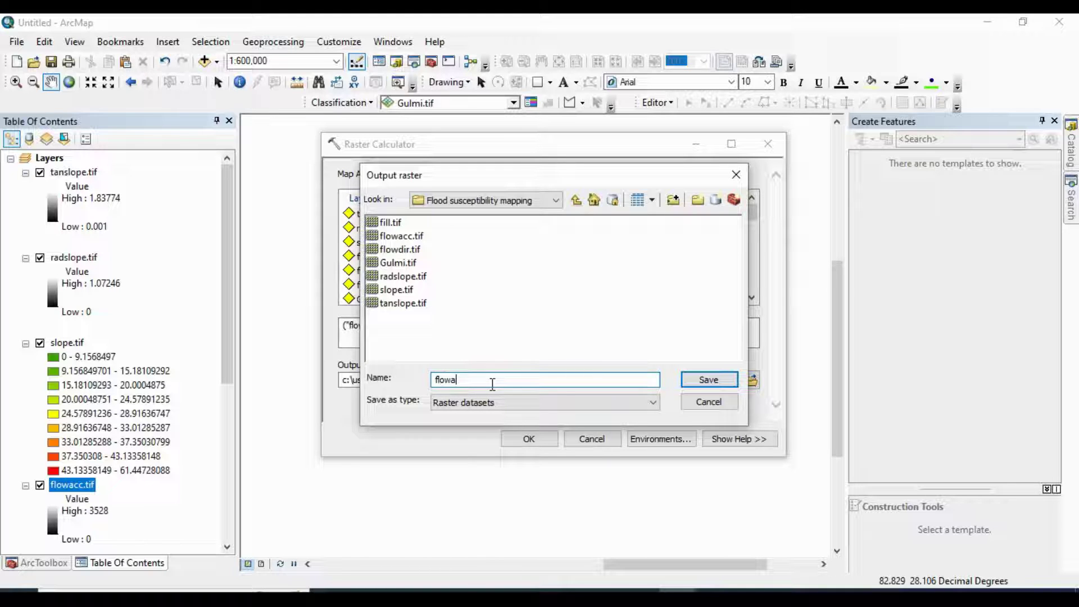
type("flowaccvalue.tif")
left_click(698, 377)
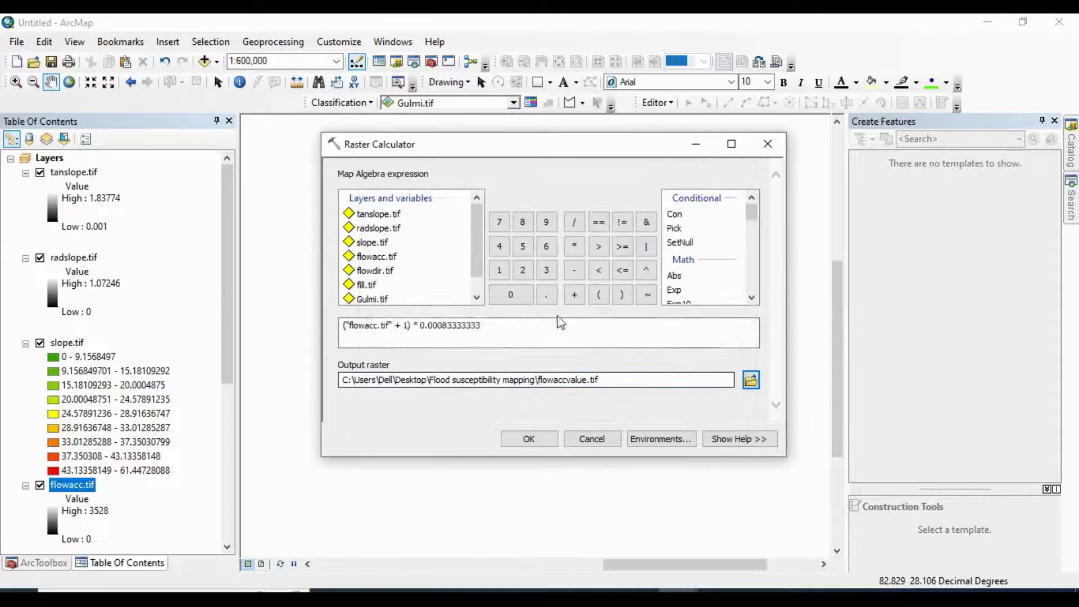
left_click(532, 438)
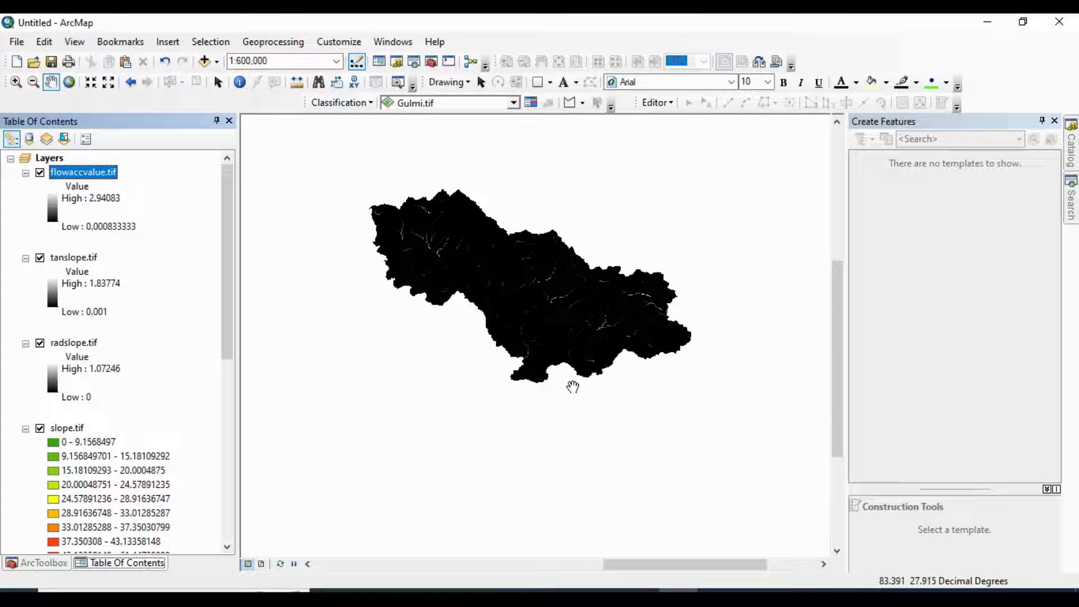
Step: Check the TWI formula on the PowerPoint slide, and open a new Raster Calculator in ArcMap
key("alt+Tab")
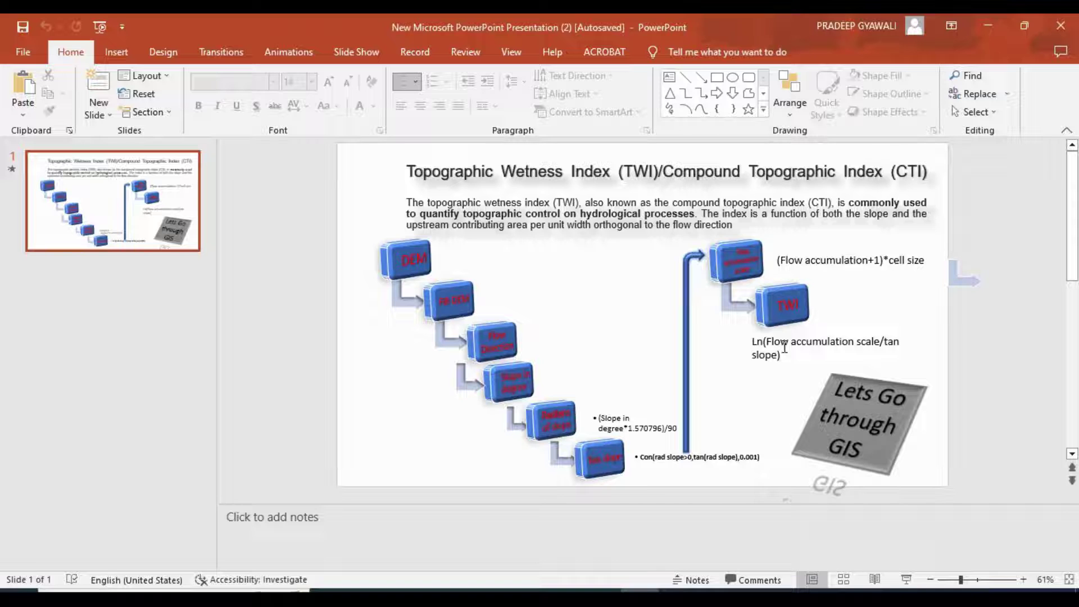
key("alt+Tab")
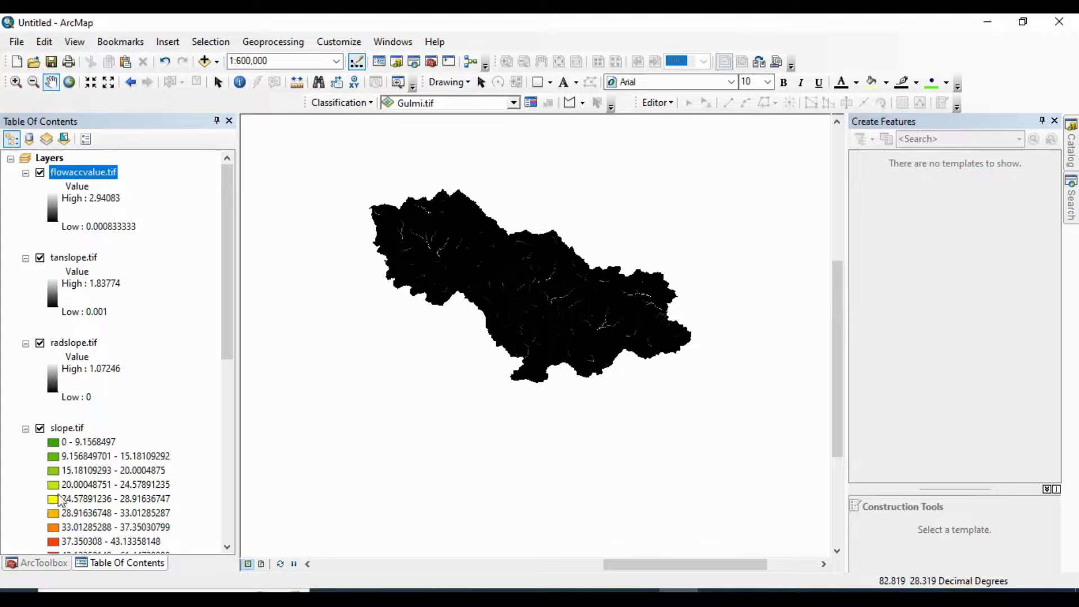
left_click(55, 564)
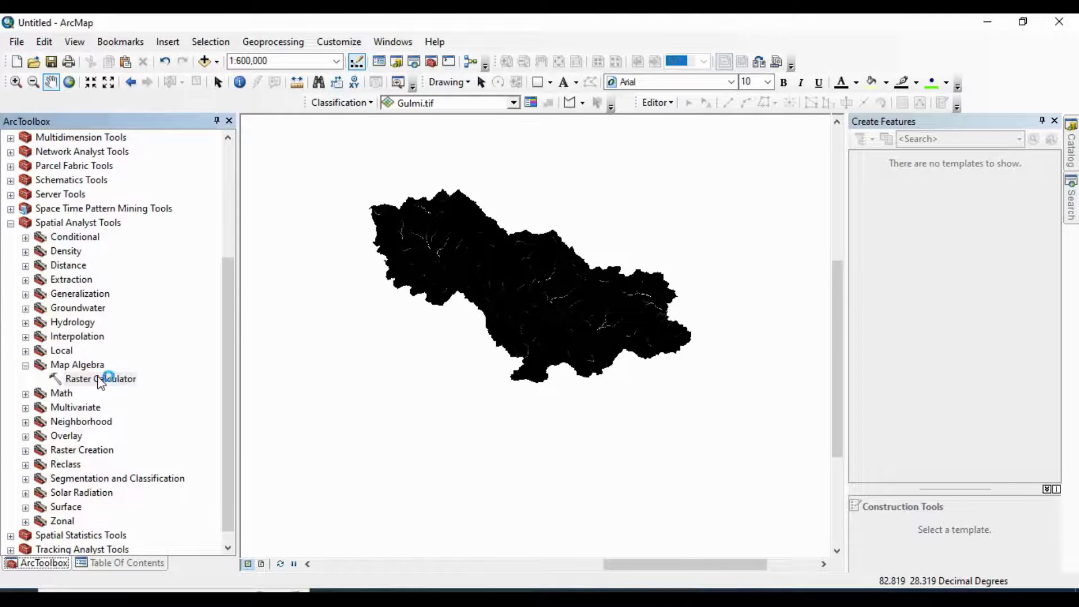
double_click(100, 379)
Step: Build the map algebra expression Ln("flowaccvalue.tif" / "tanslope.tif")
left_click(444, 325)
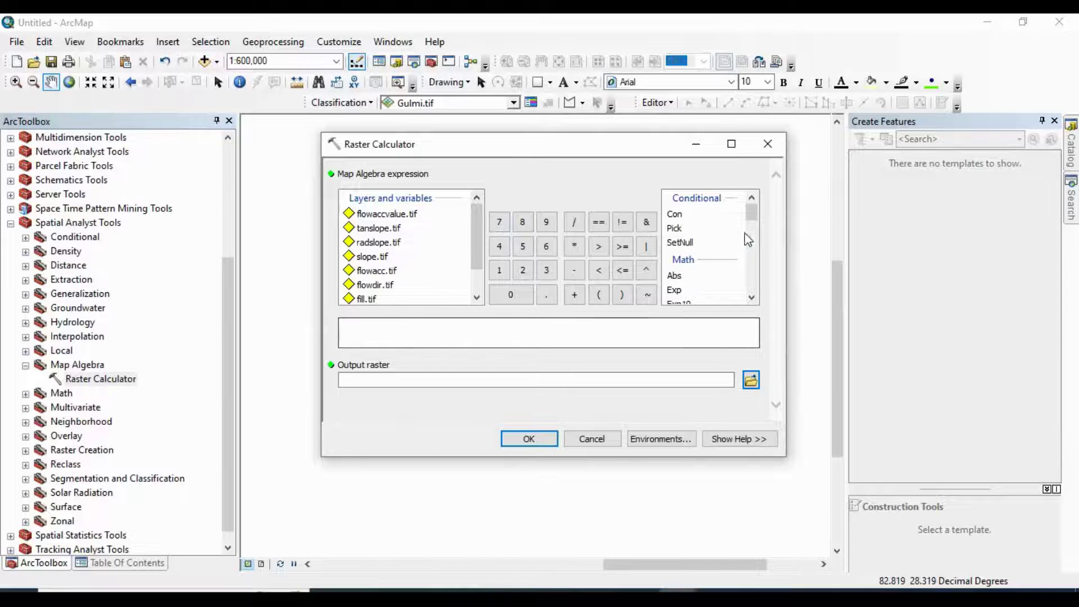
scroll(755, 214, "down", 3)
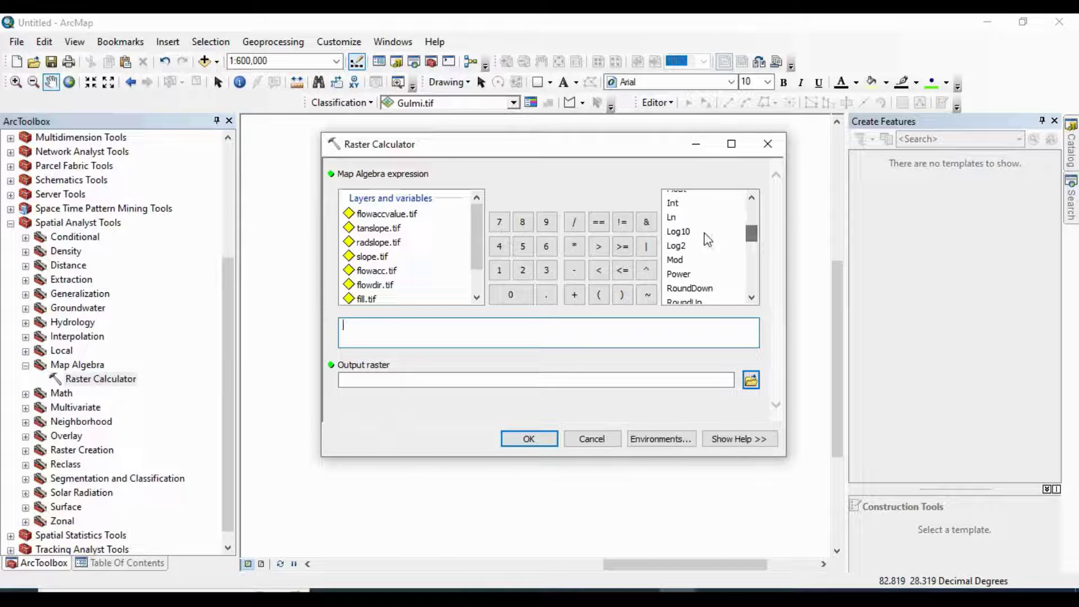
double_click(672, 219)
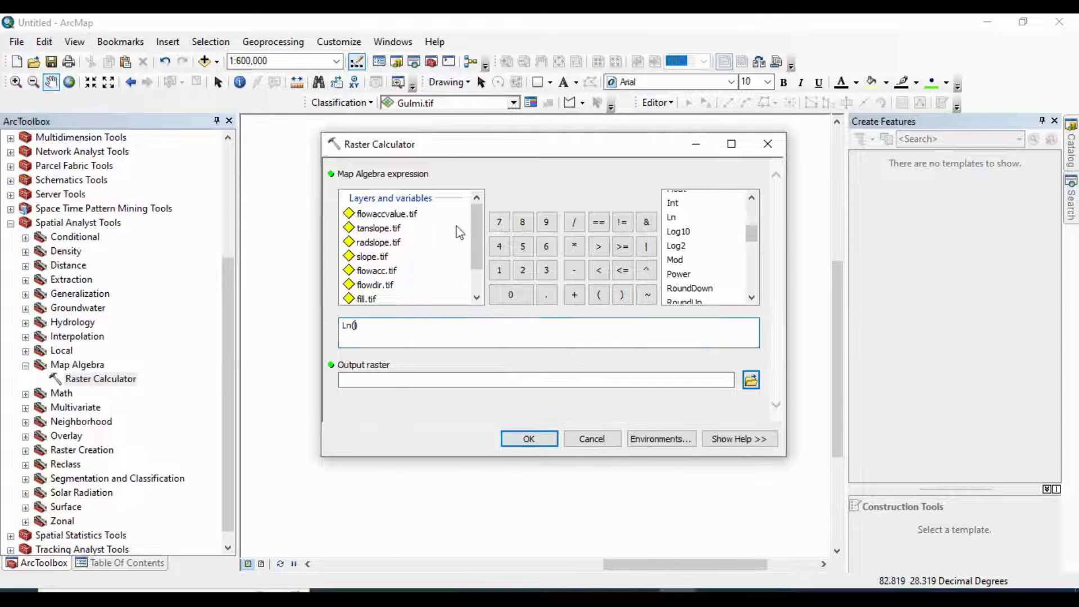
double_click(382, 215)
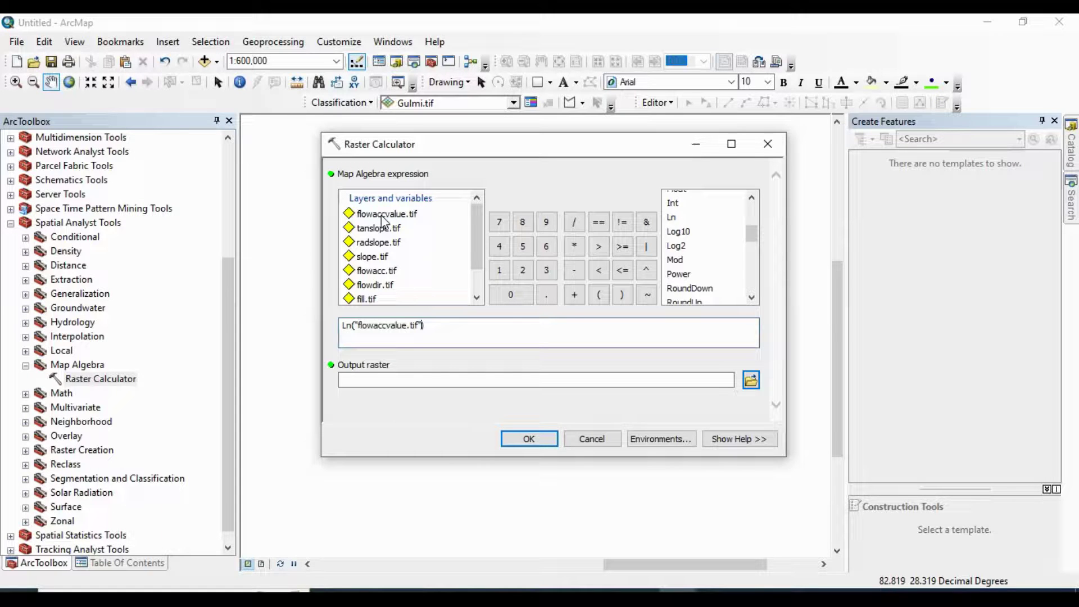
left_click(574, 223)
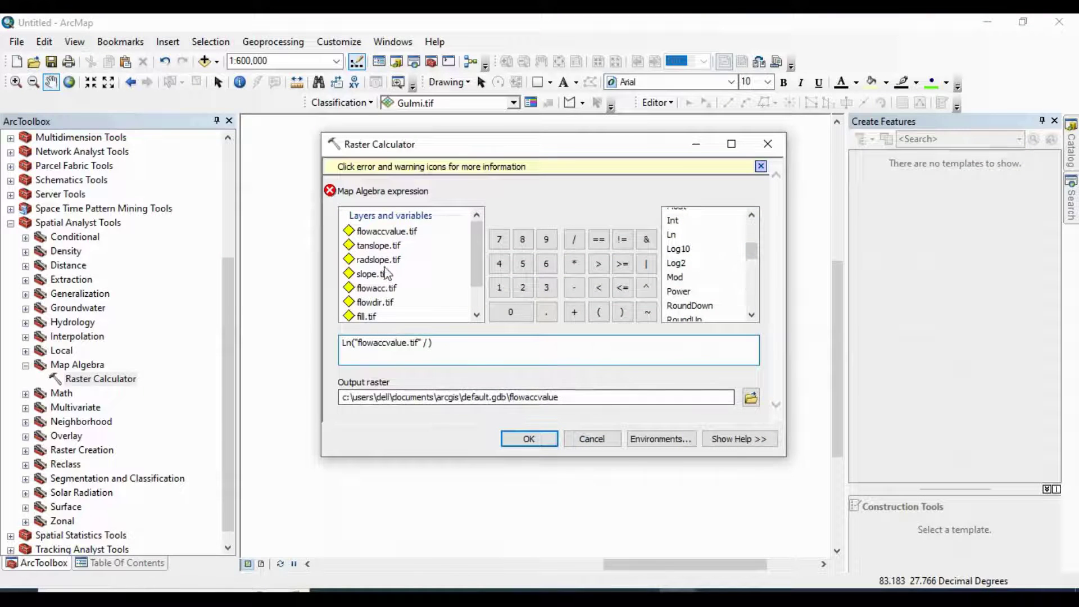
double_click(383, 249)
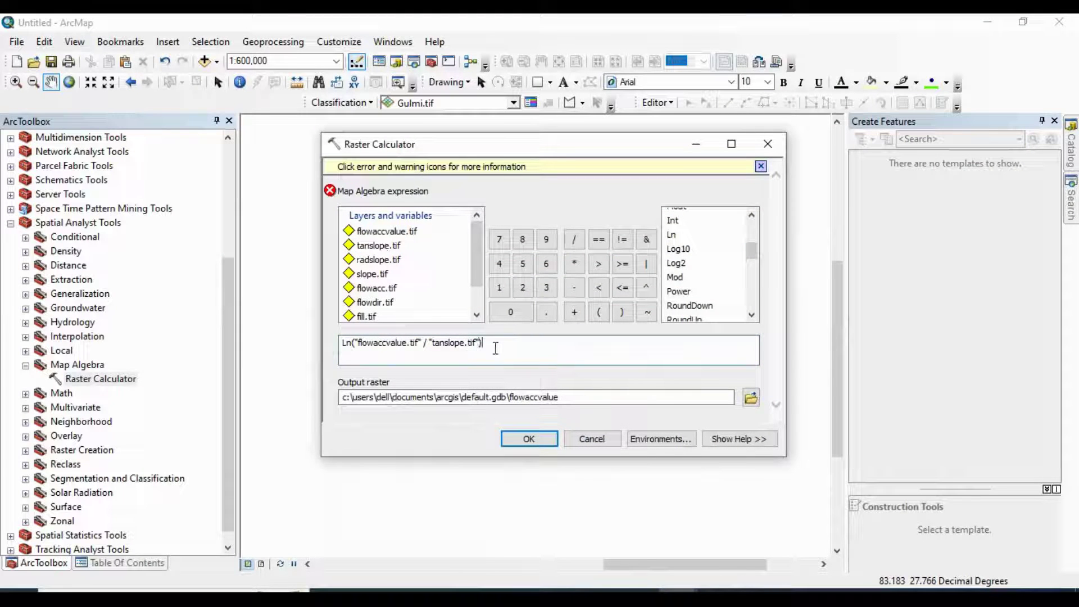
Step: Save the output raster as TWI.tif in the Flood susceptibility mapping folder and run the calculation
left_click(751, 399)
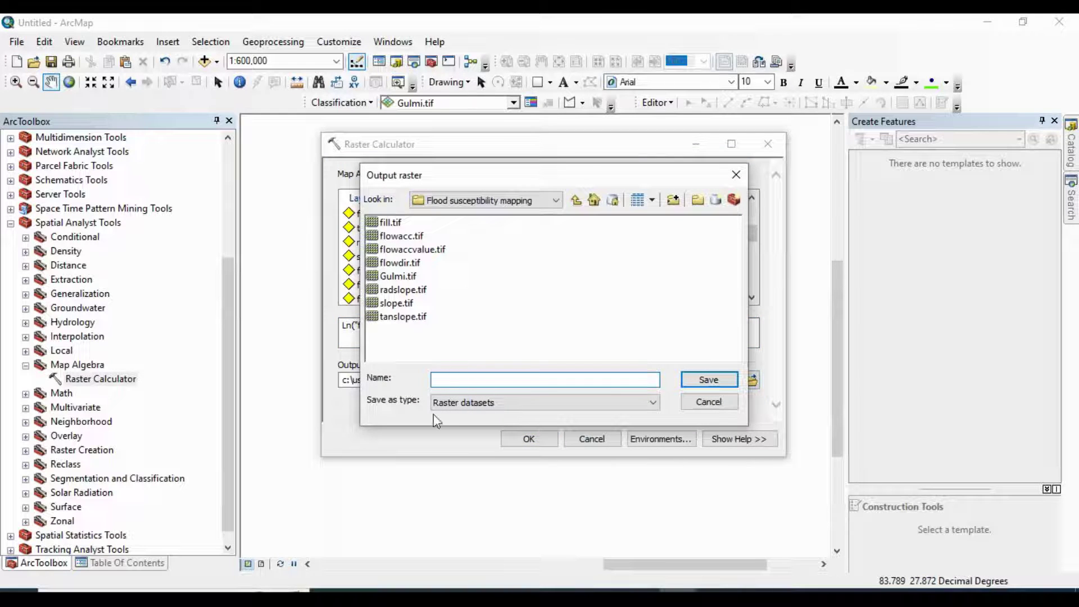
type("TWI")
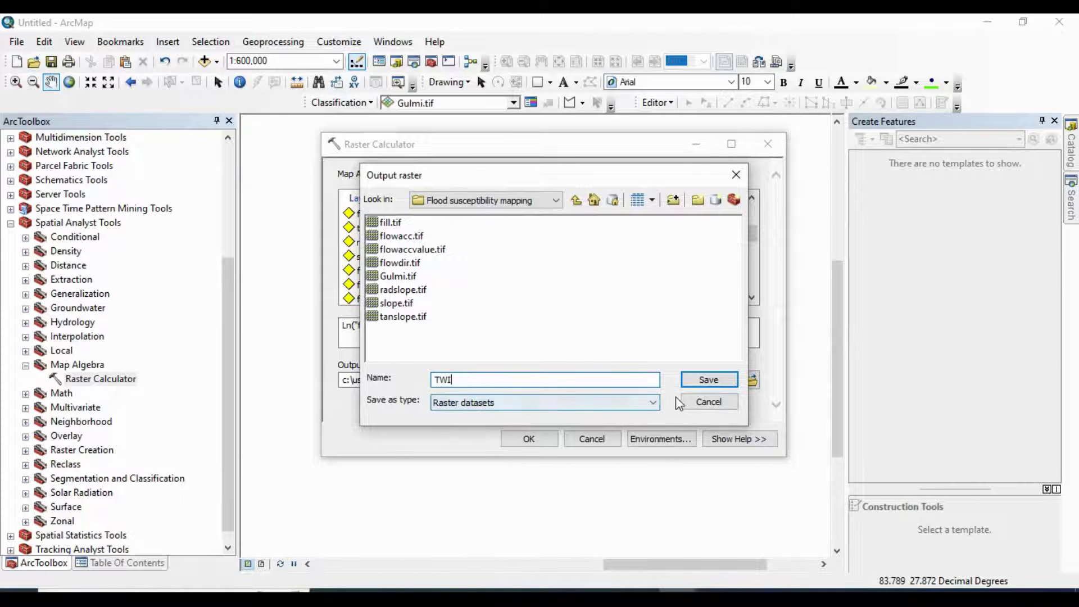
type(".tif")
key("Return")
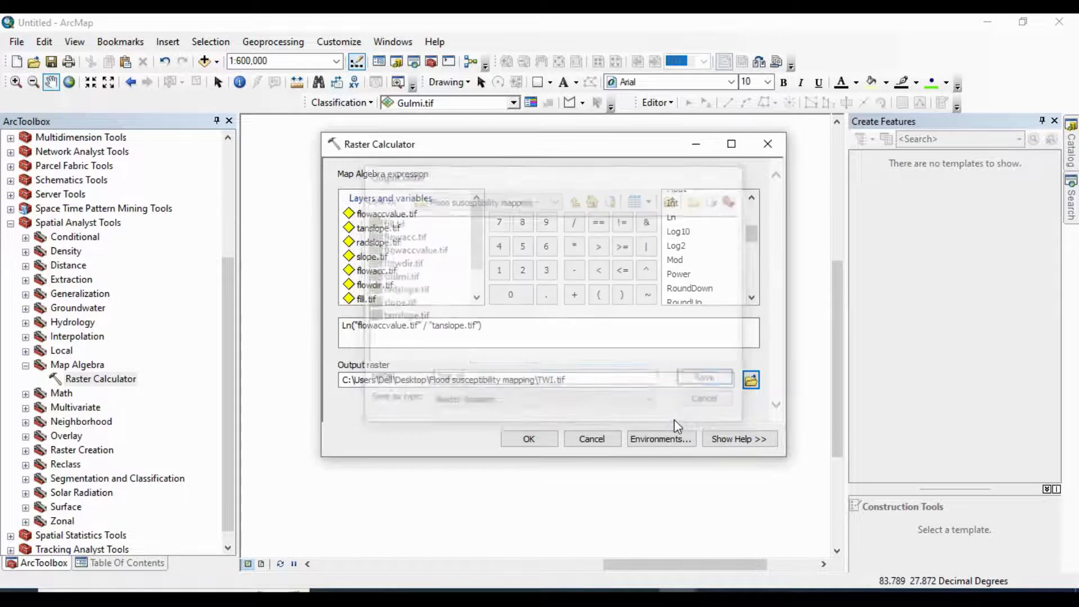
left_click(529, 438)
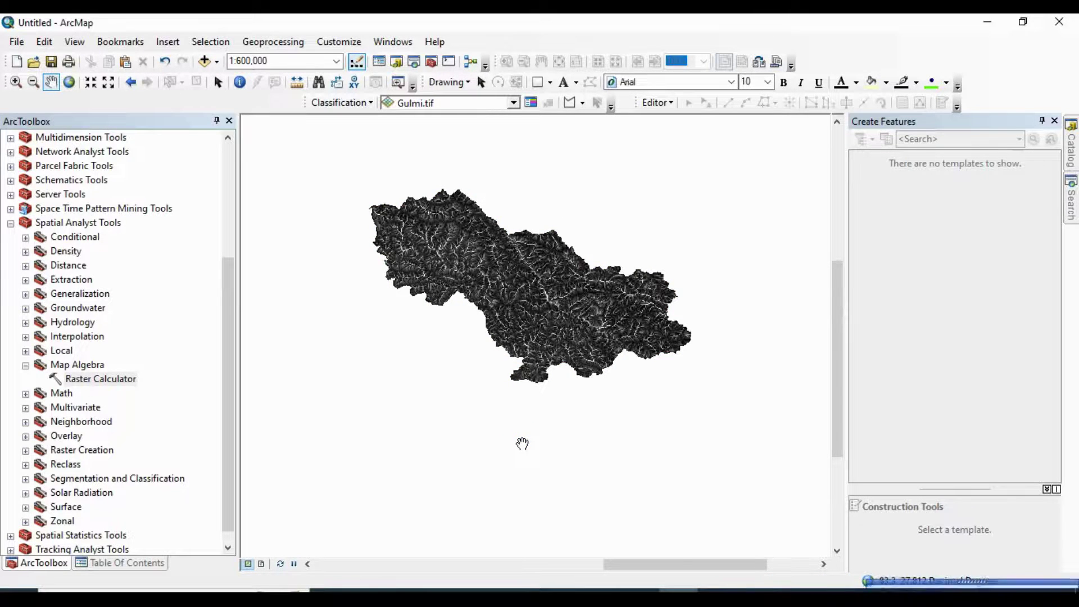
Step: Apply the light-to-dark blue color ramp to the stretched symbology of the TWI.tif layer and inspect the result on the map
left_click(106, 564)
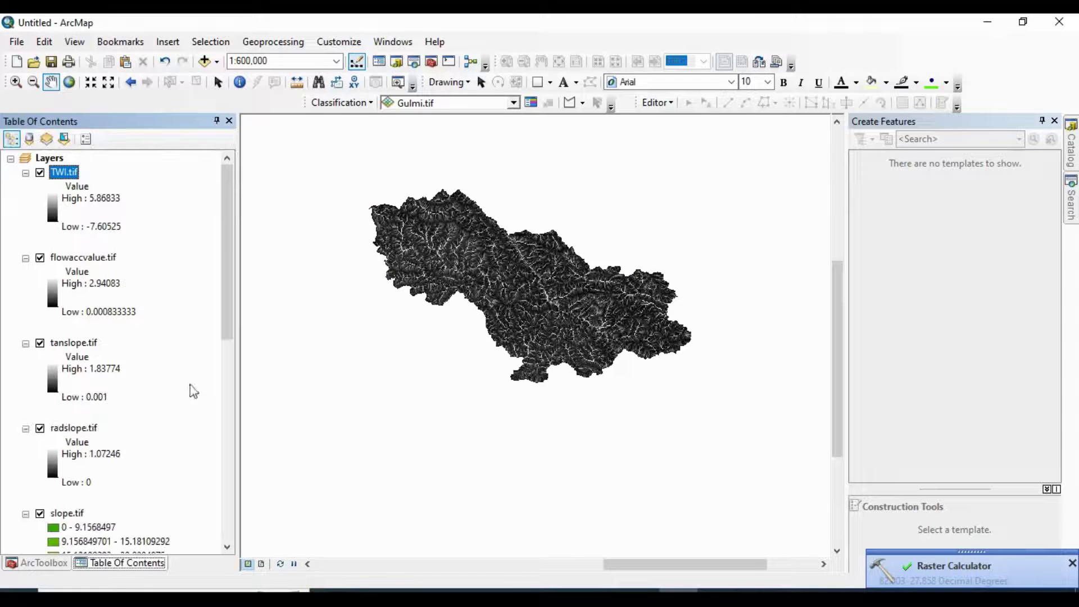
right_click(64, 178)
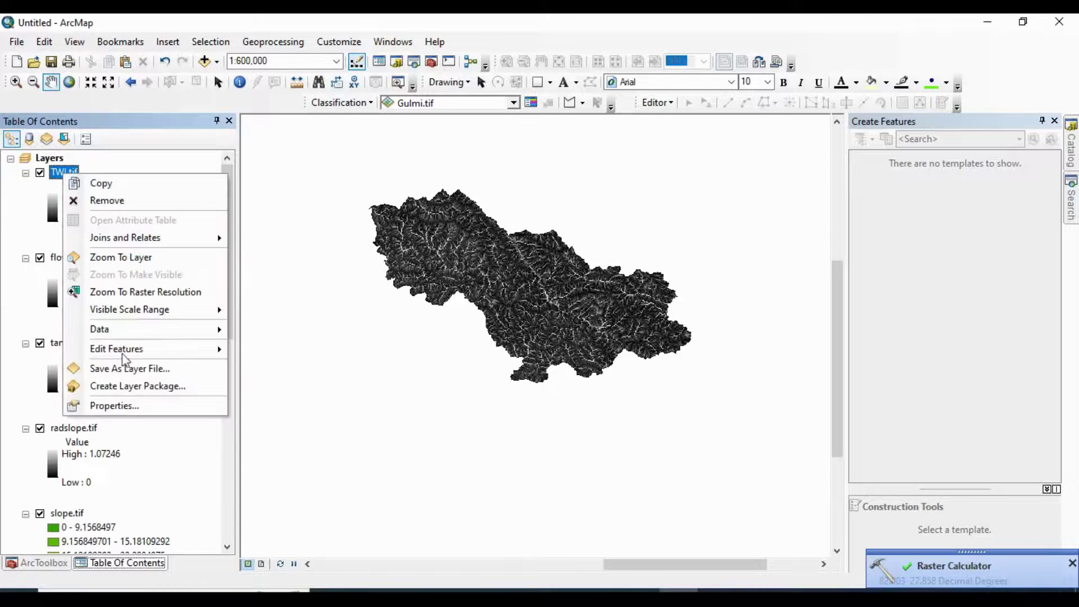
left_click(127, 410)
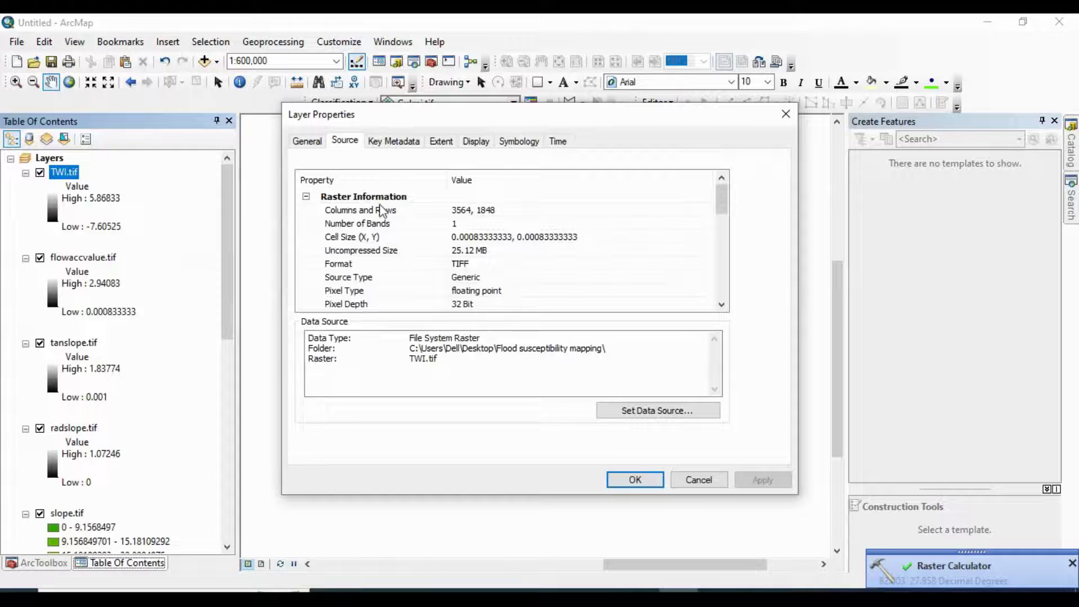
left_click(516, 140)
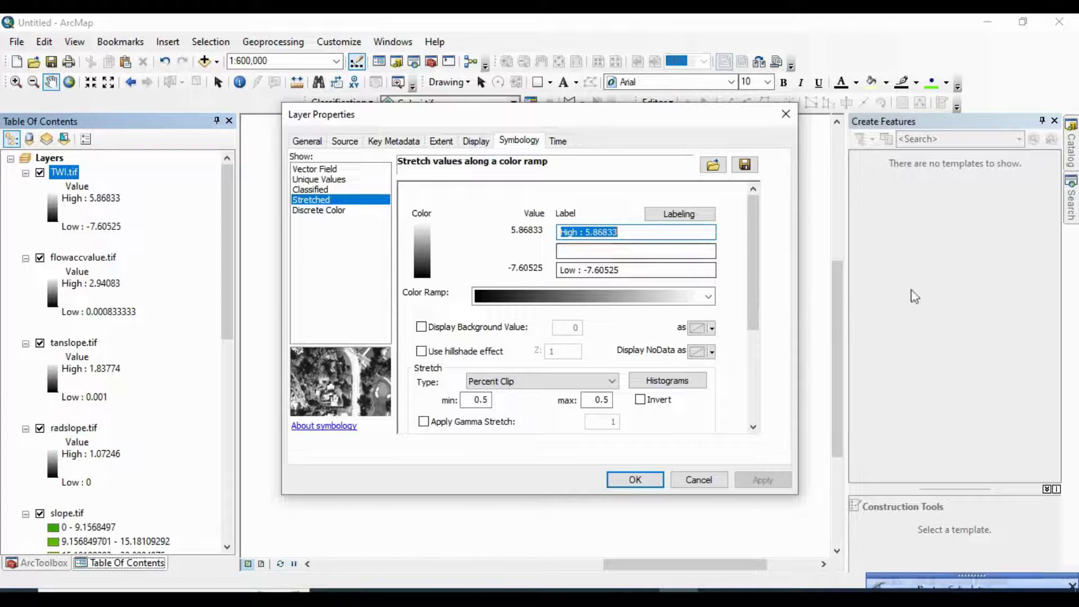
left_click(711, 298)
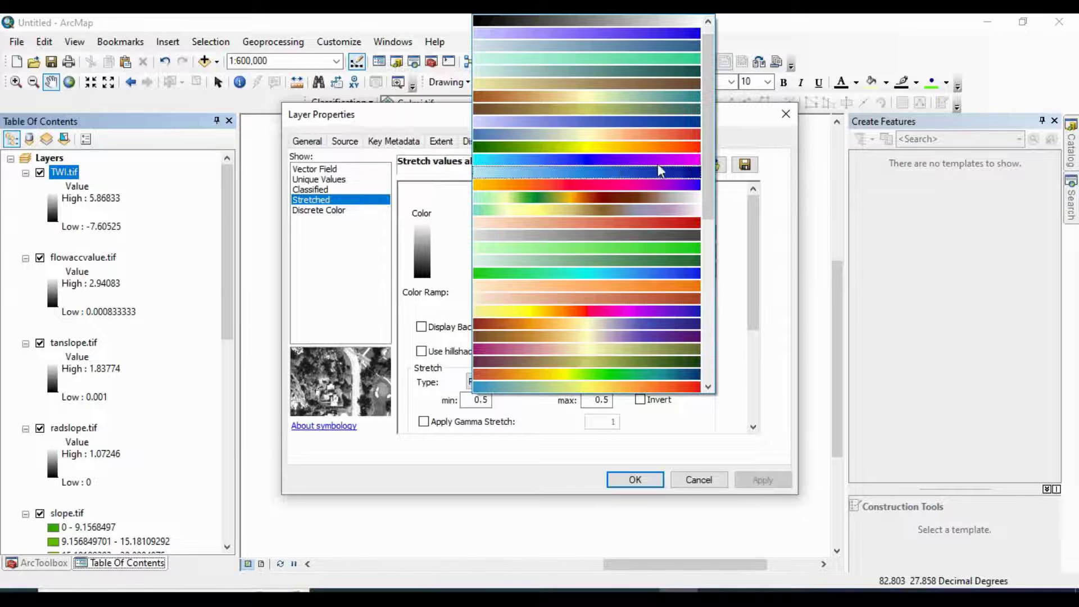
left_click(570, 170)
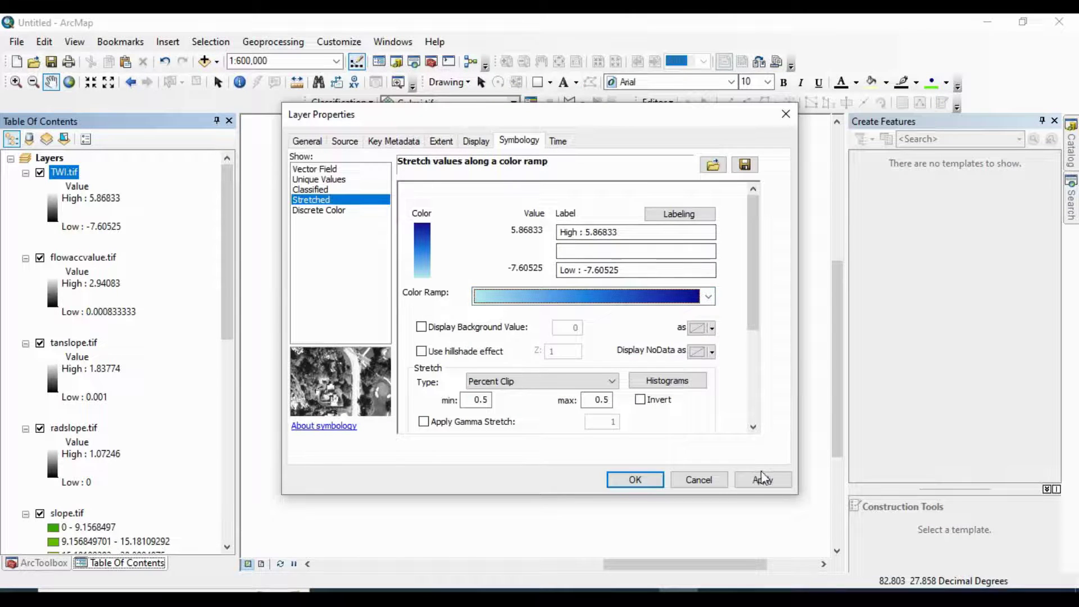
left_click(631, 481)
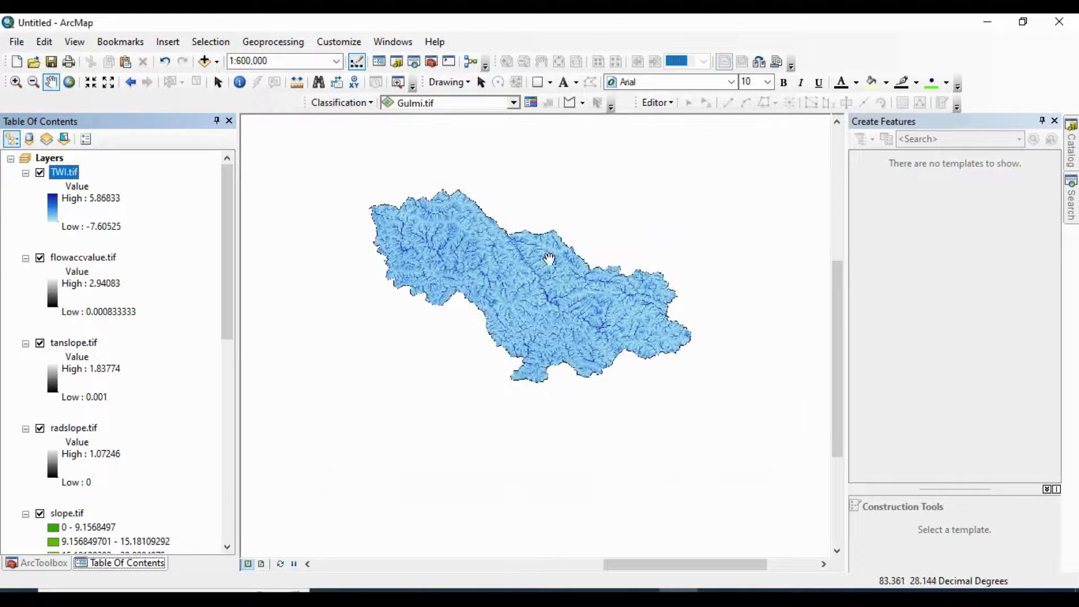
scroll(545, 260, "down", 2)
left_click_drag(413, 222, 458, 288)
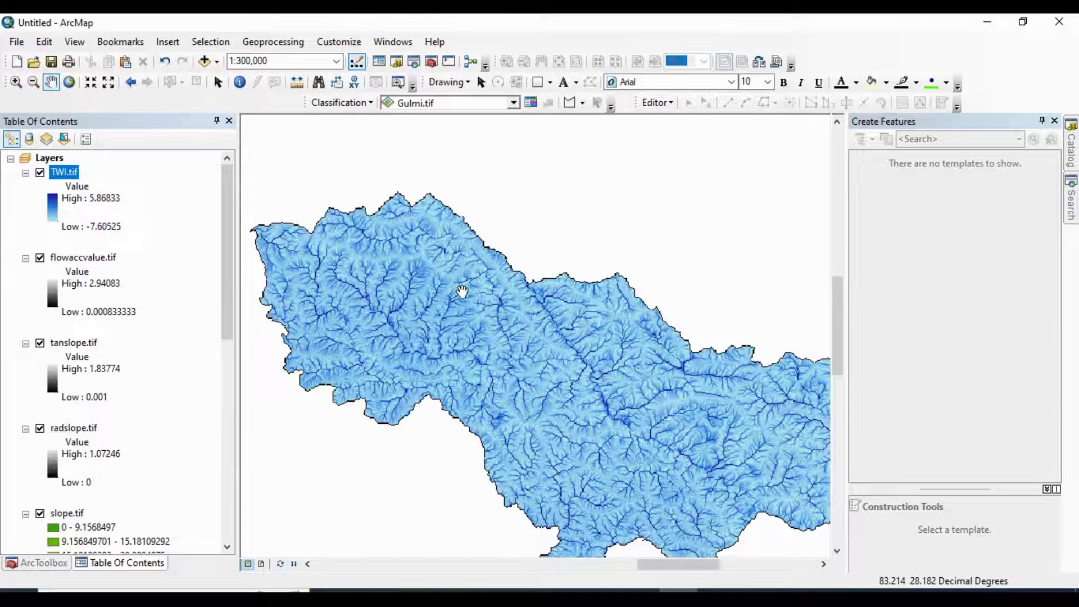